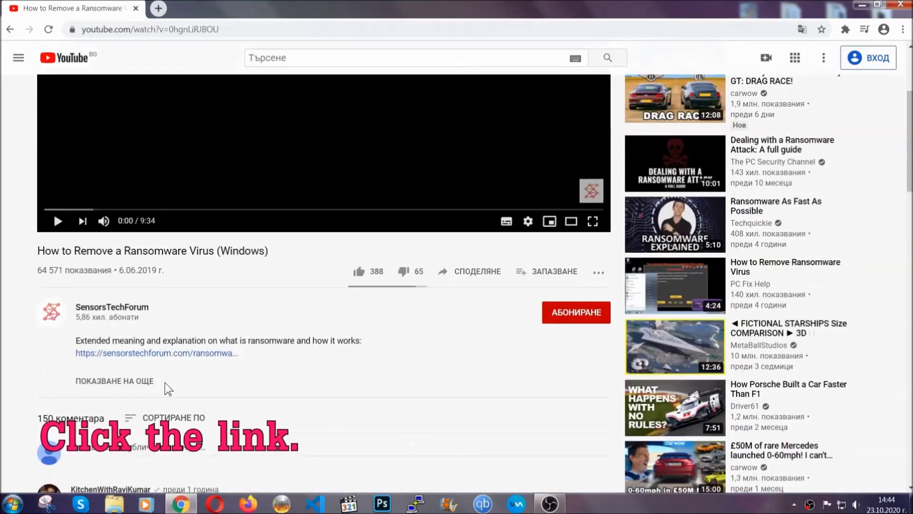
Open the SensorsTechForum ransomware article and launch the downloaded SpyHunter-Installer.exe
click(184, 361)
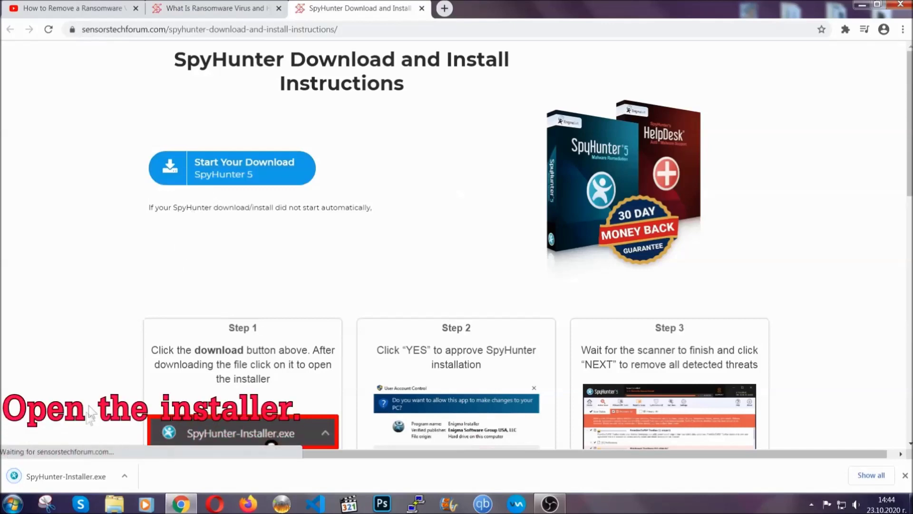
click(65, 475)
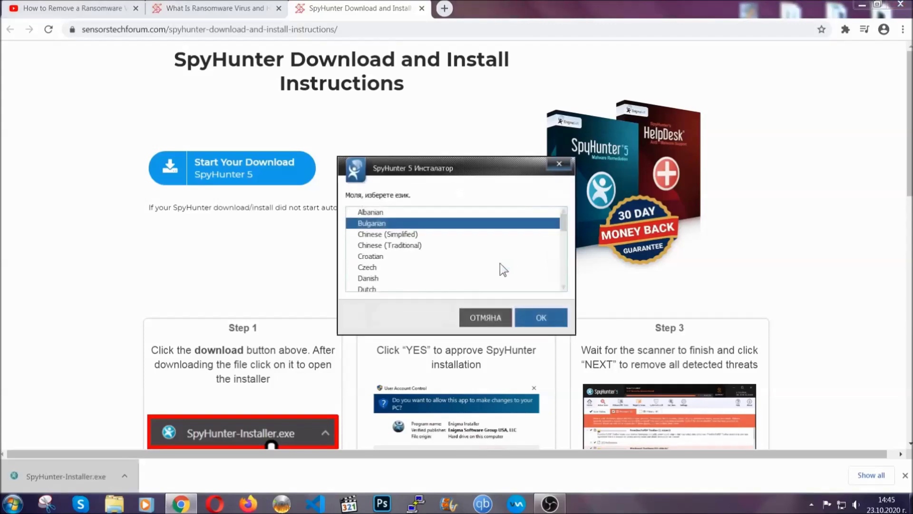
Install SpyHunter 5 in English, accepting the EULA and Privacy Policy, and finish setup
scroll(479, 266, down, 2)
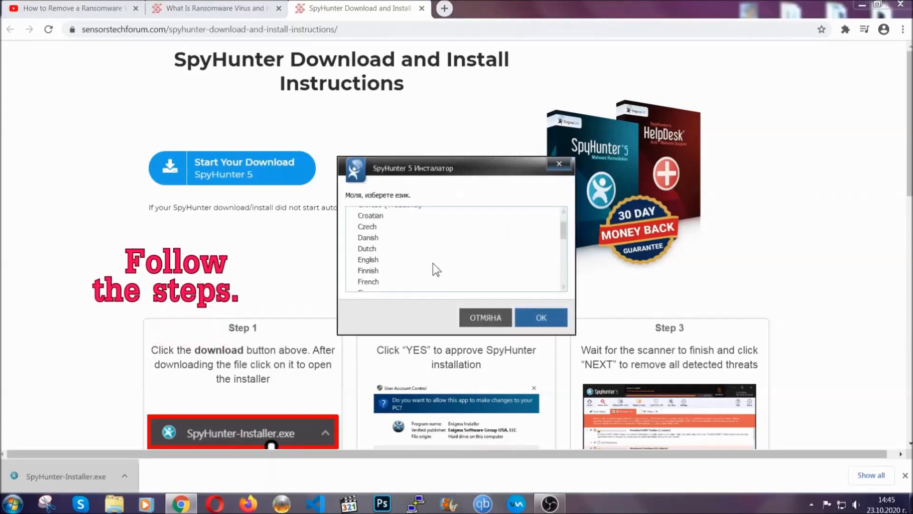
click(430, 261)
click(532, 316)
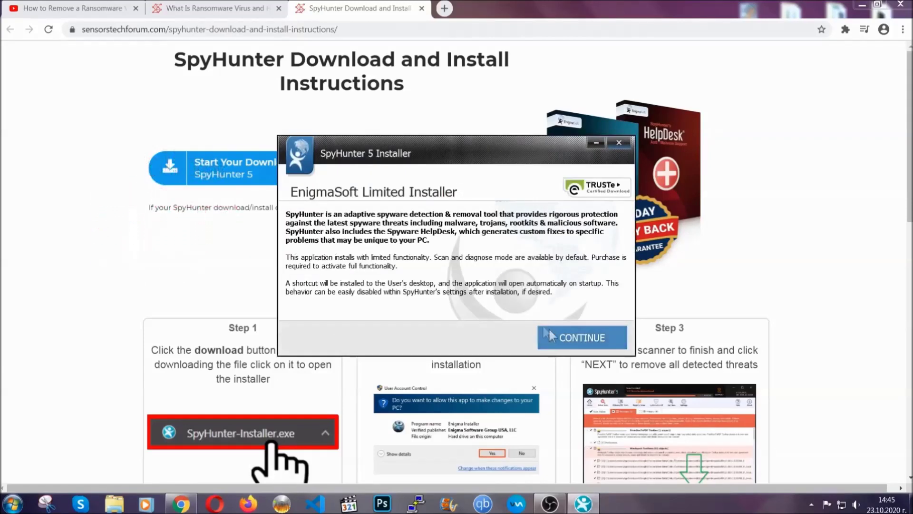
click(551, 333)
click(523, 308)
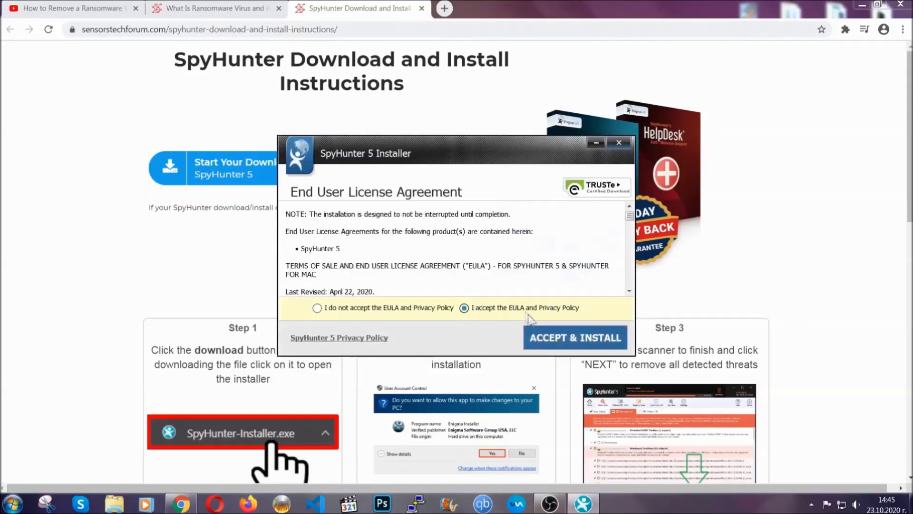
click(545, 338)
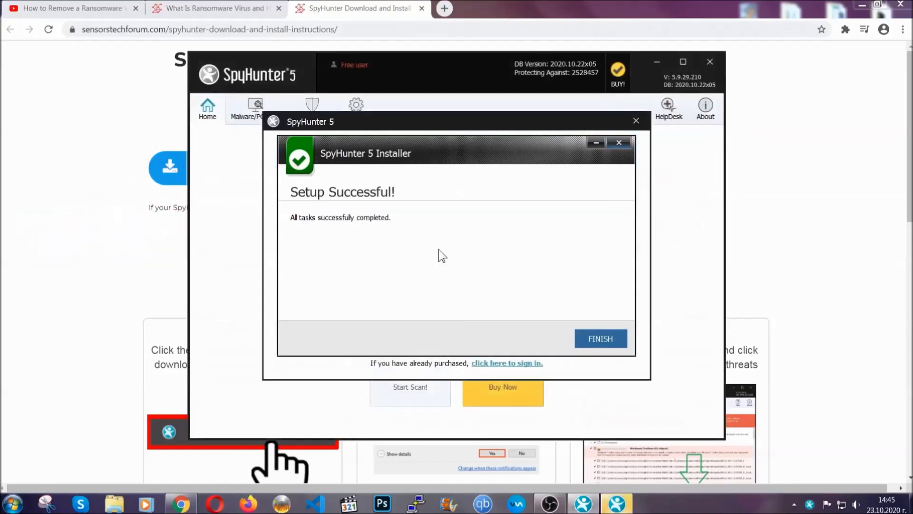
click(584, 340)
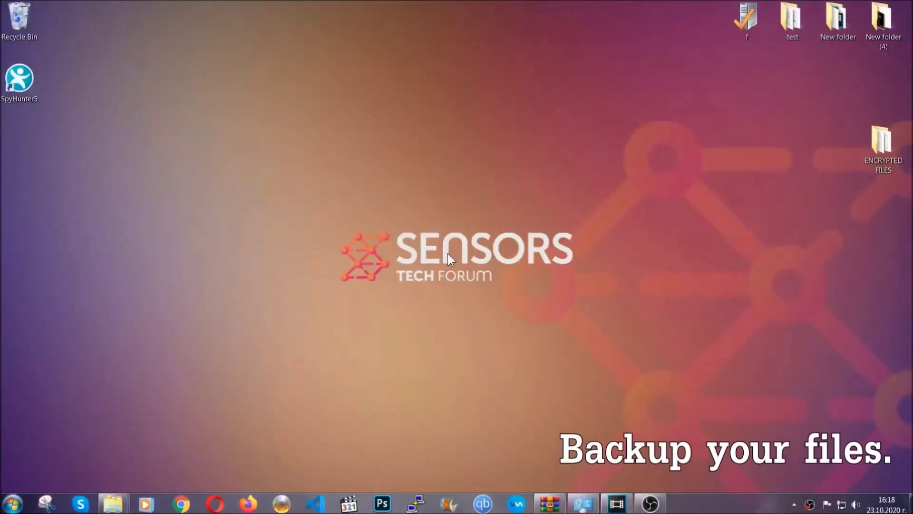
Copy all six encrypted .efji files from the ENCRYPTED FILES folder
double_click(877, 147)
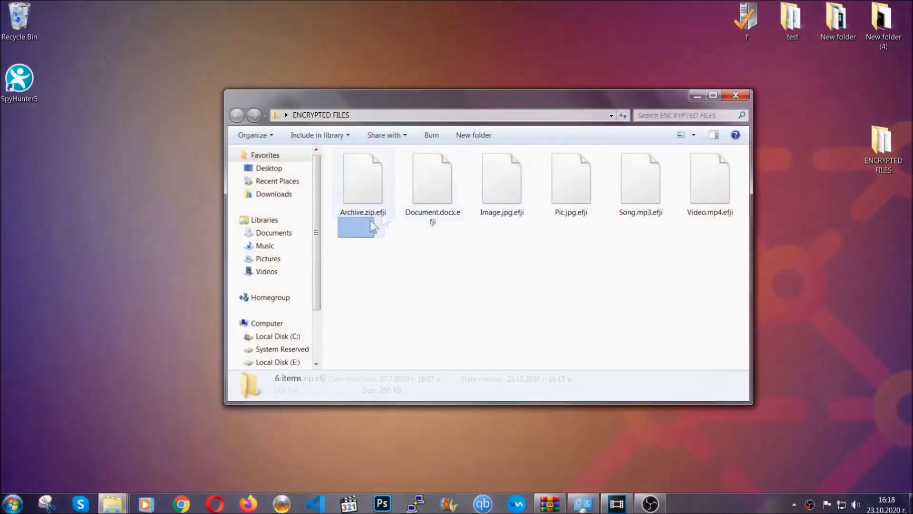
drag(373, 227, 714, 170)
right_click(714, 169)
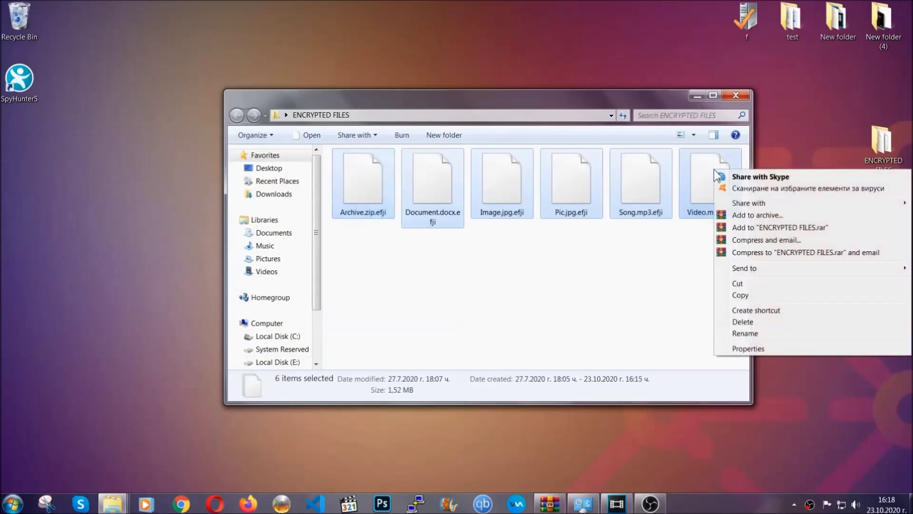
click(740, 295)
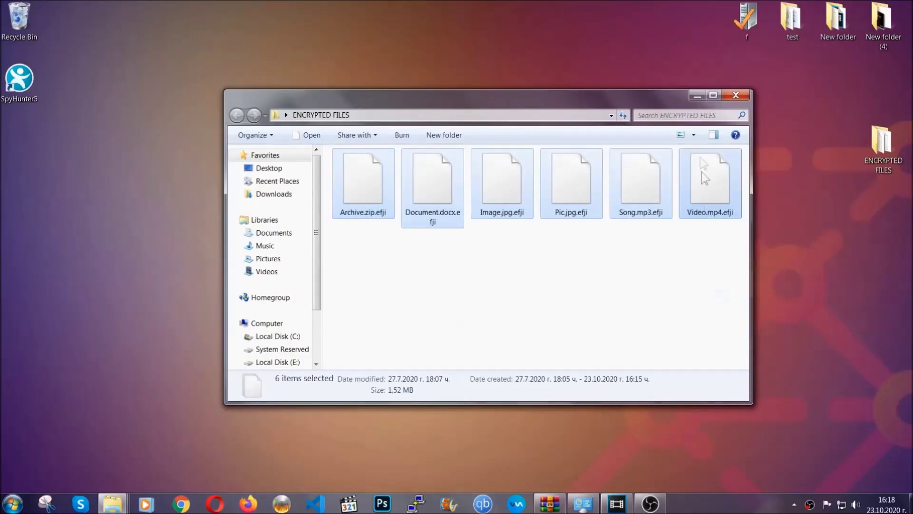
Paste the six copied files onto FLASH DRIVE (H:) and close the drive window
click(698, 96)
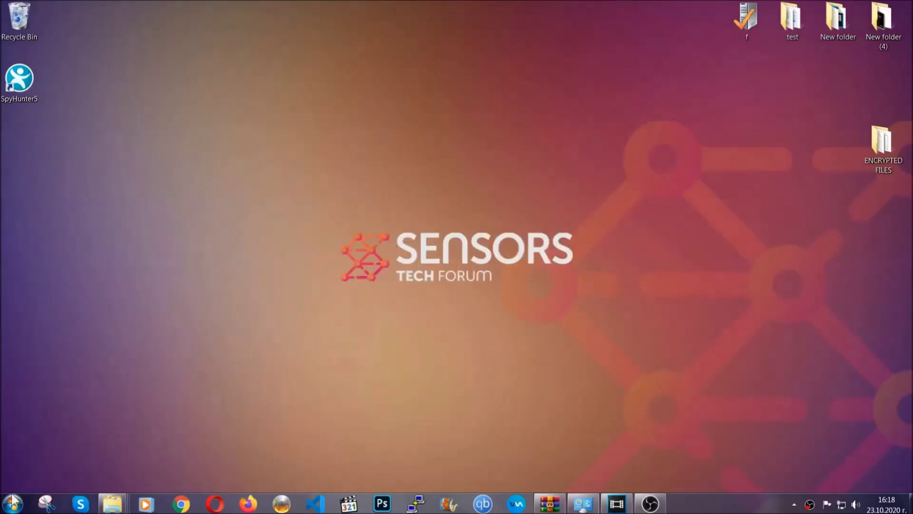
click(12, 503)
click(174, 356)
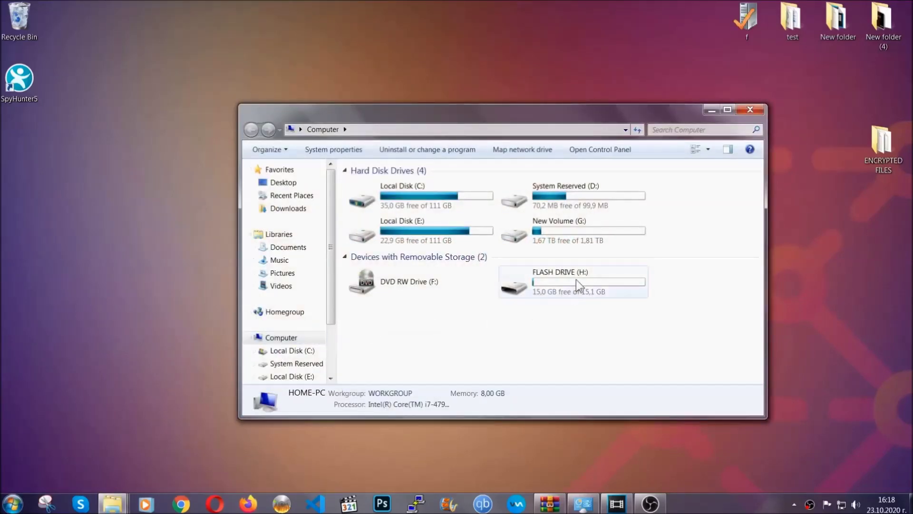
double_click(576, 278)
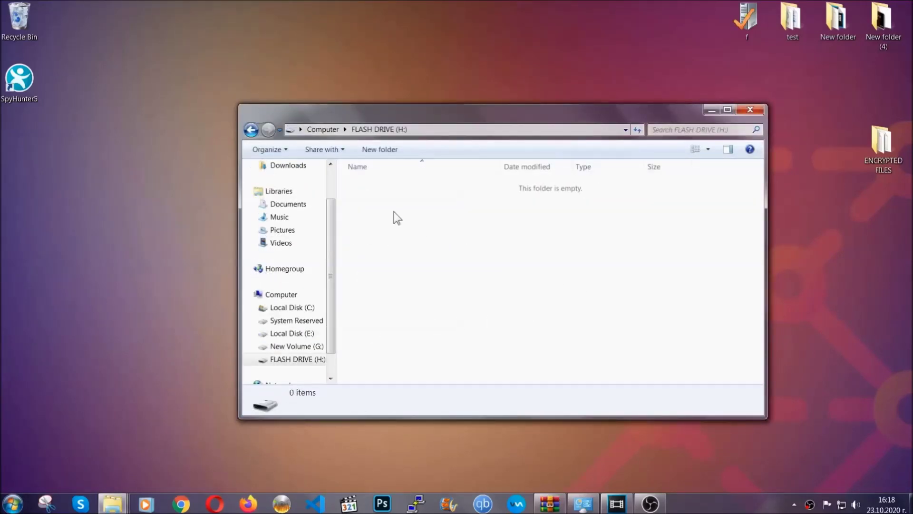
right_click(393, 214)
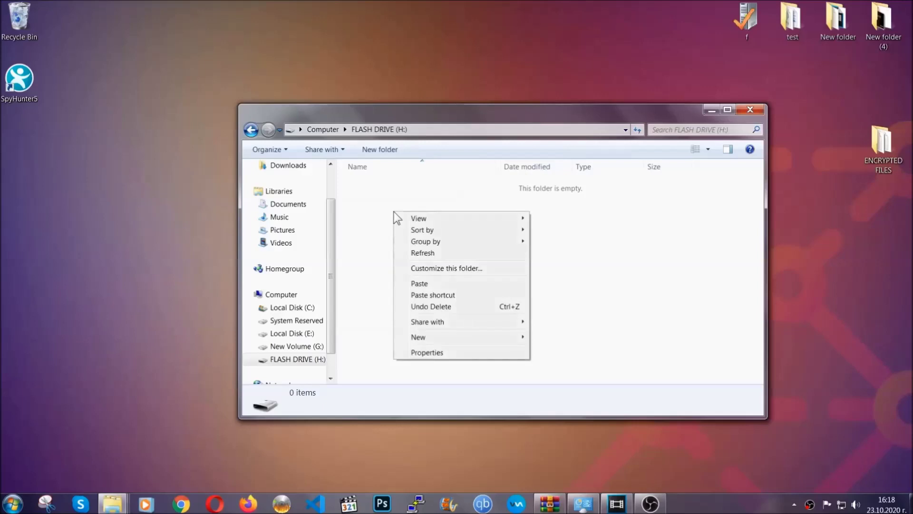
click(415, 283)
click(415, 284)
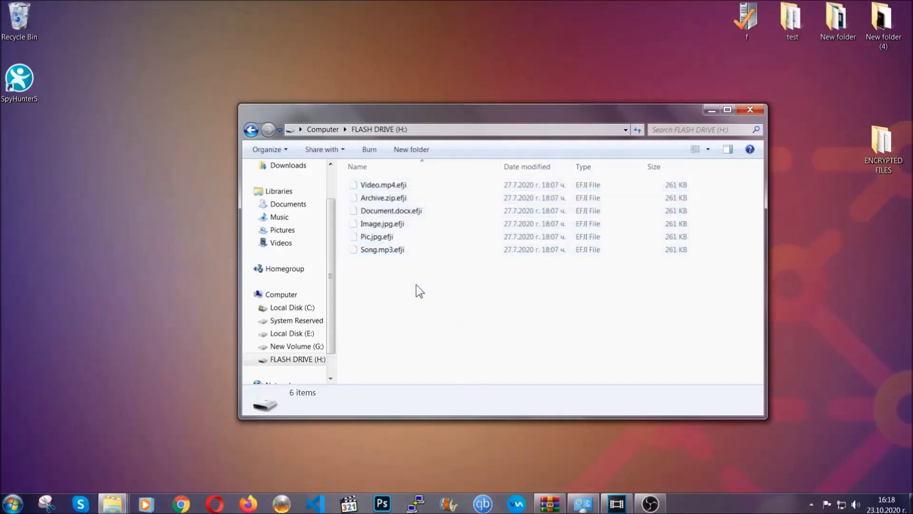
click(751, 110)
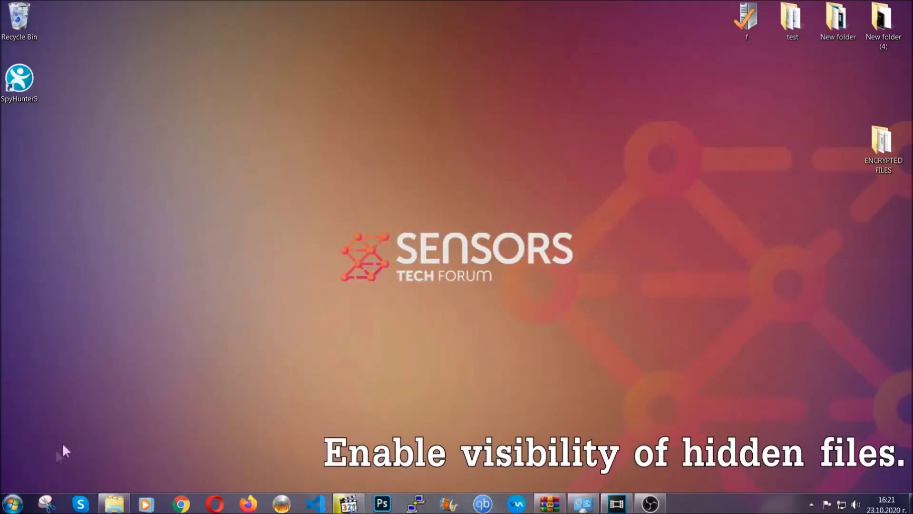
Find 'hidden files and folders' in Start search and apply 'Show hidden files, folders, and drives'
click(13, 503)
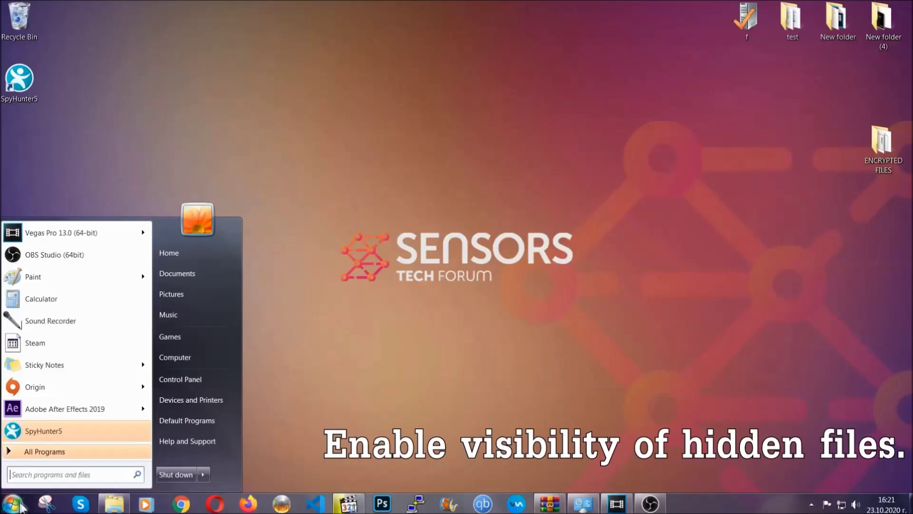
click(39, 473)
text(showh)
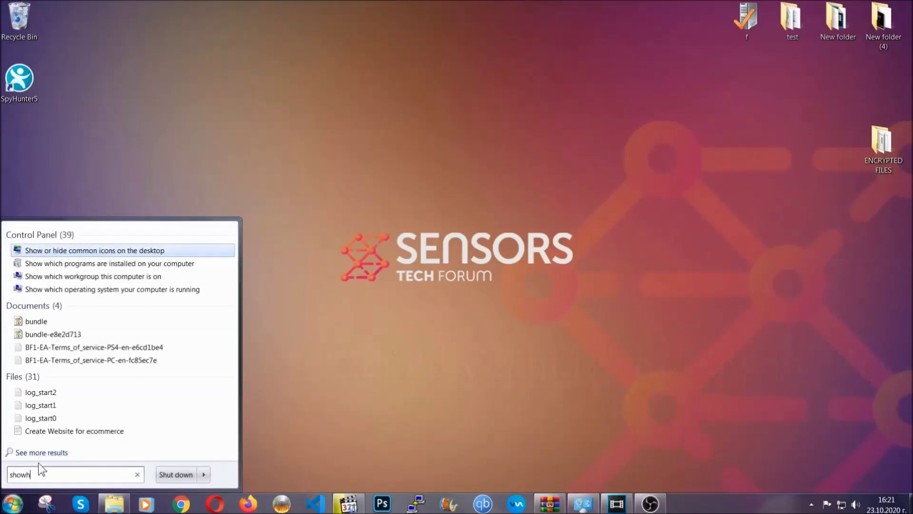
key(BackSpace)
text(hidden f)
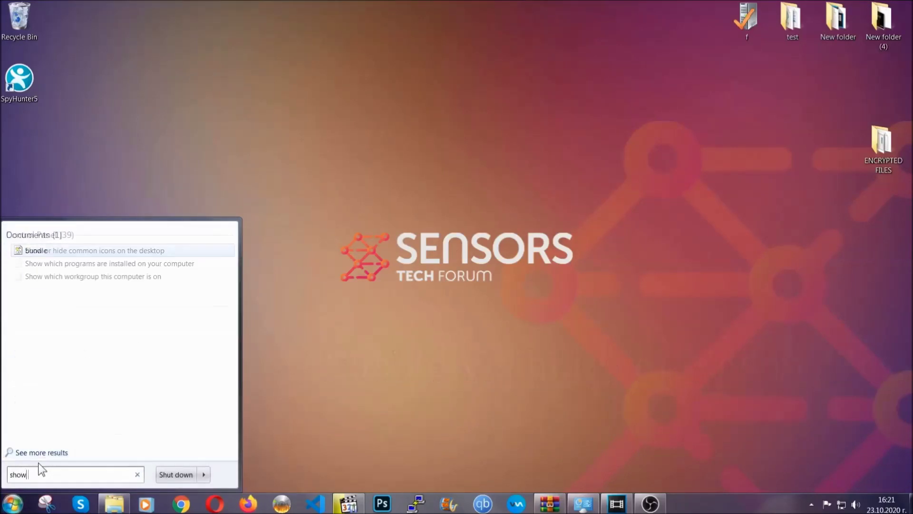
text(iles and folders)
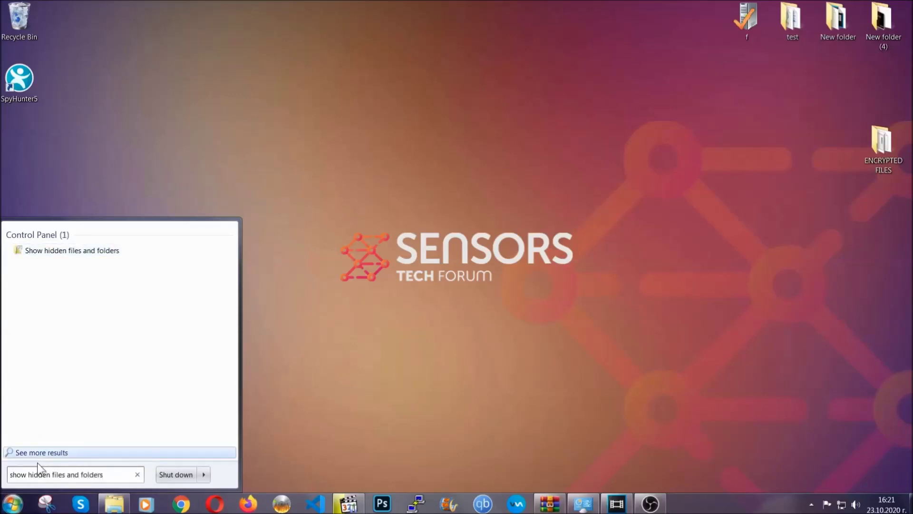
click(107, 252)
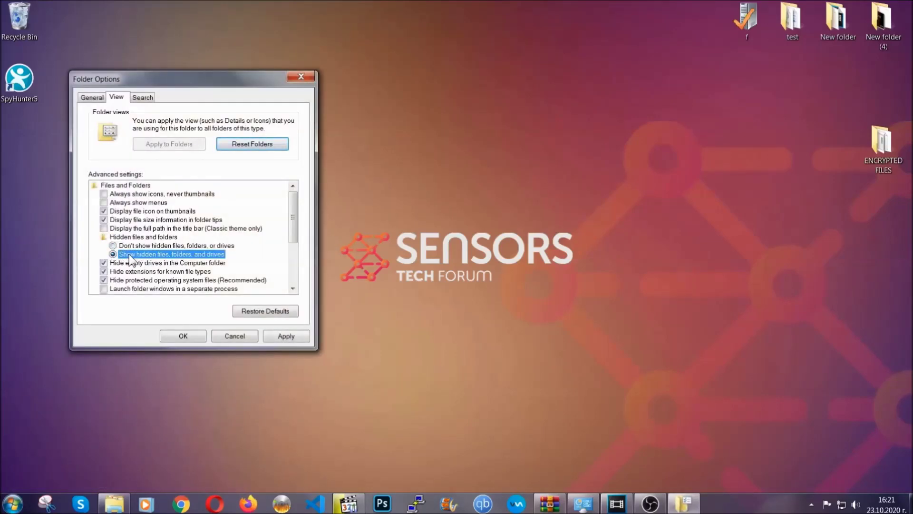
click(284, 336)
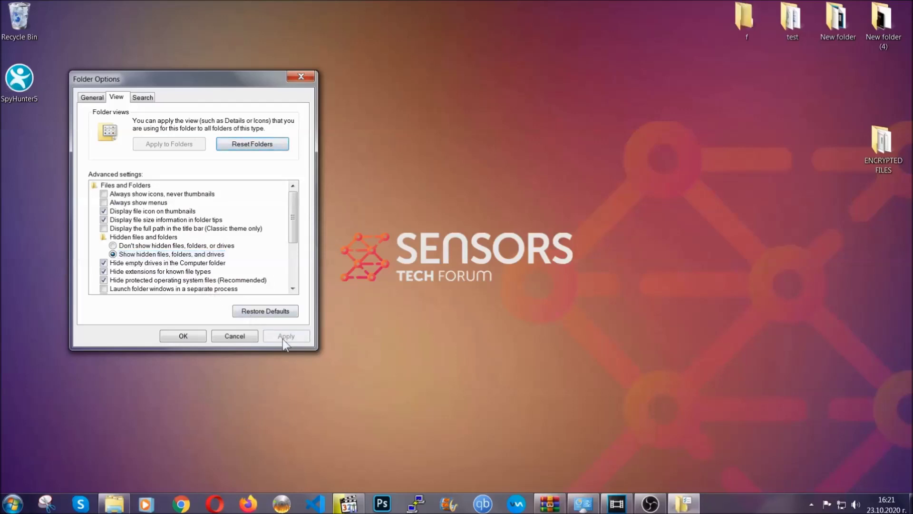
click(180, 335)
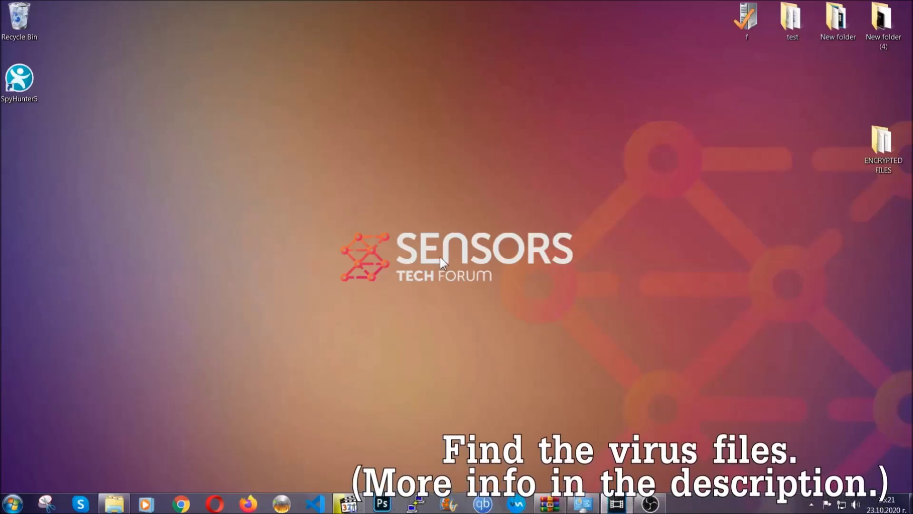
Search Computer for 'fileextension:exe Example Vir' to locate the virus executable
click(12, 503)
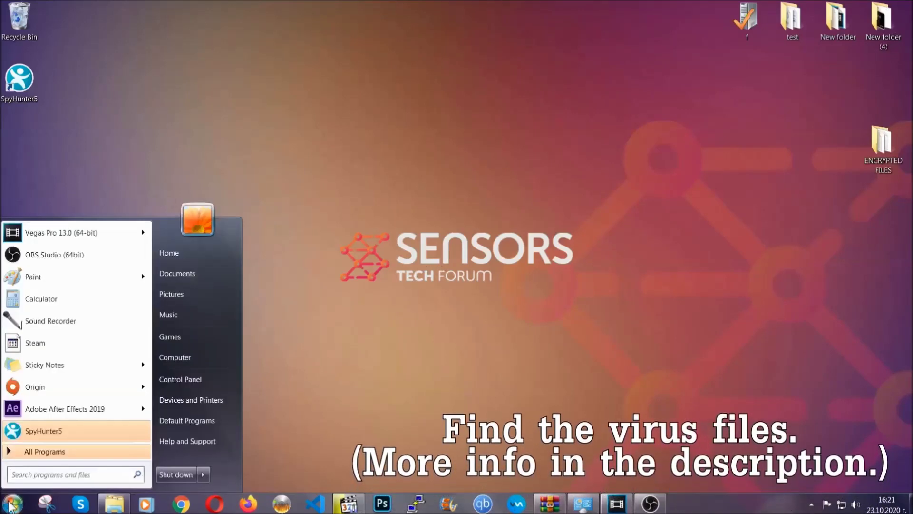
click(188, 357)
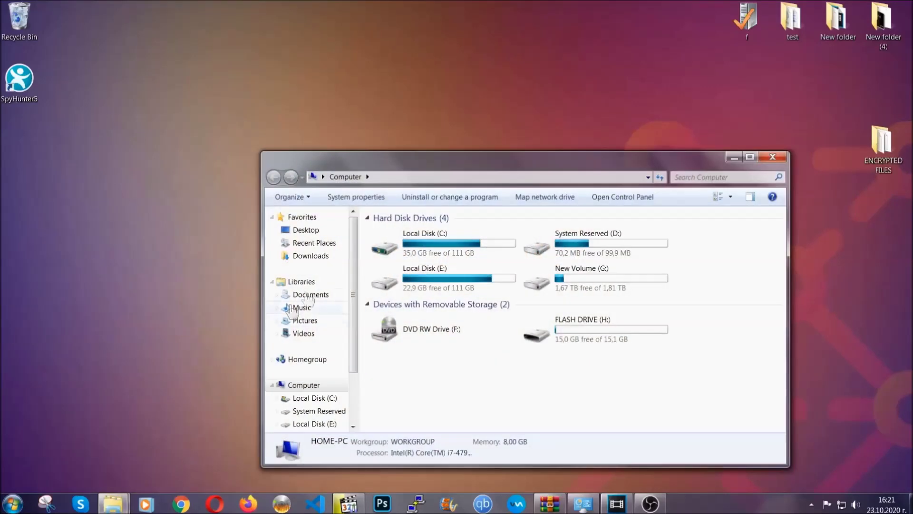
drag(496, 166, 436, 126)
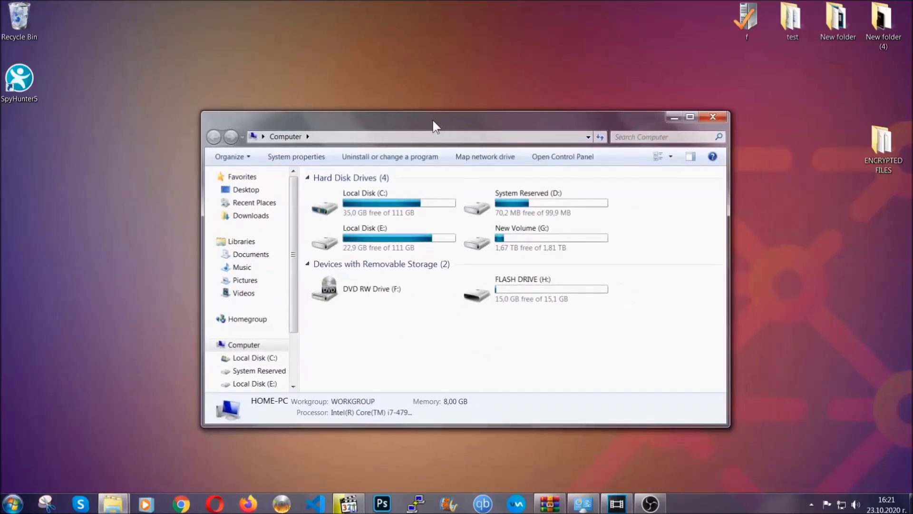
click(621, 137)
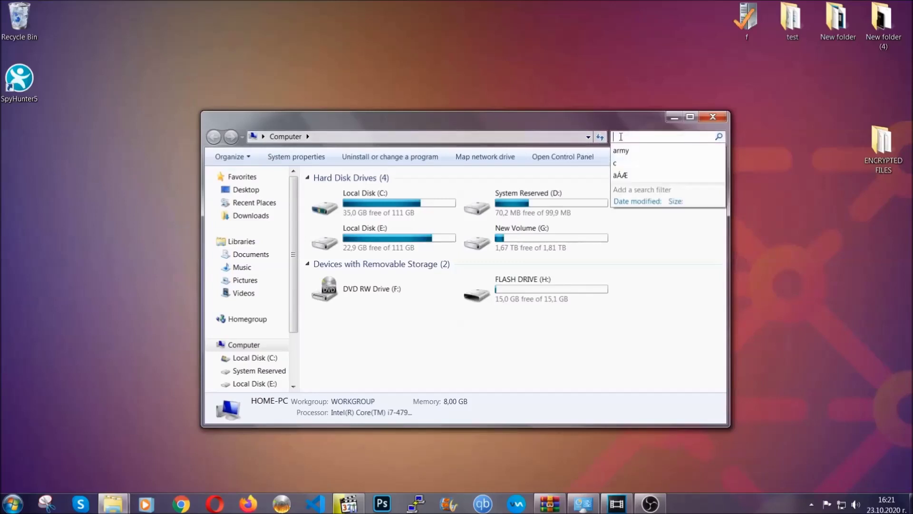
text(file)
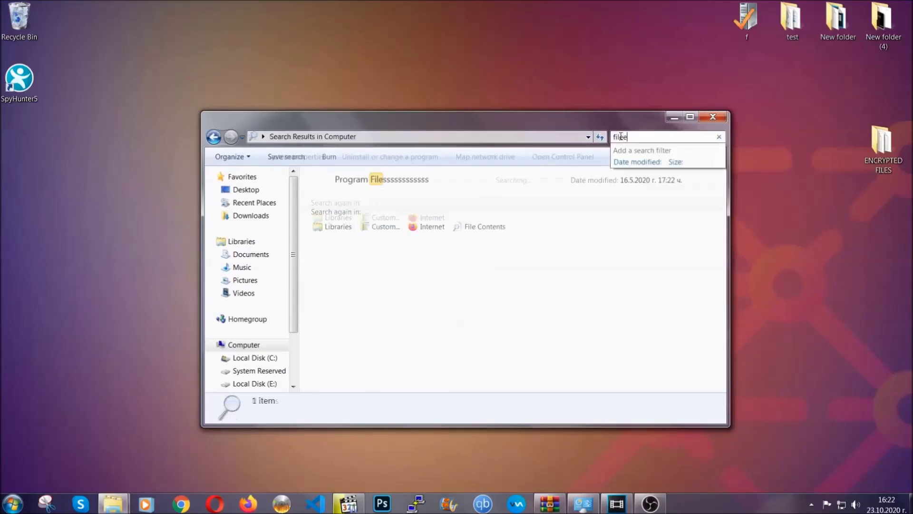
text(extension:exe )
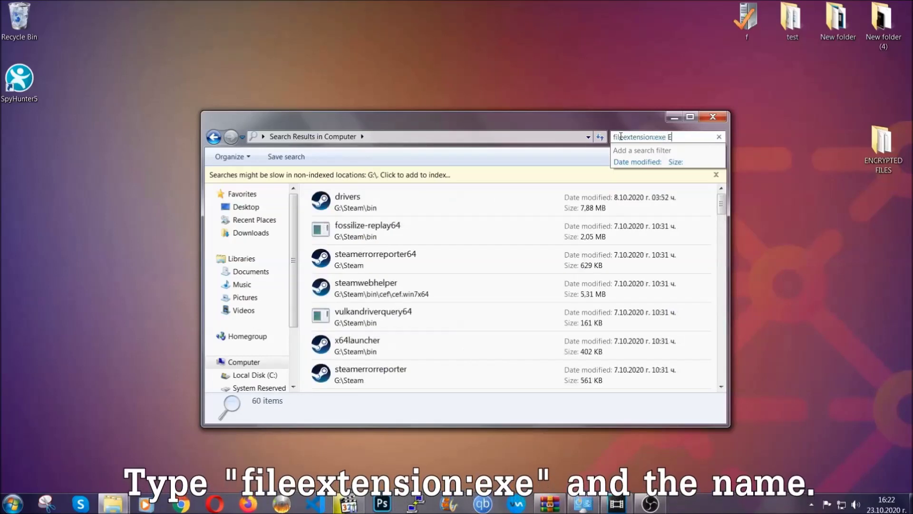
text(Example Virus Name)
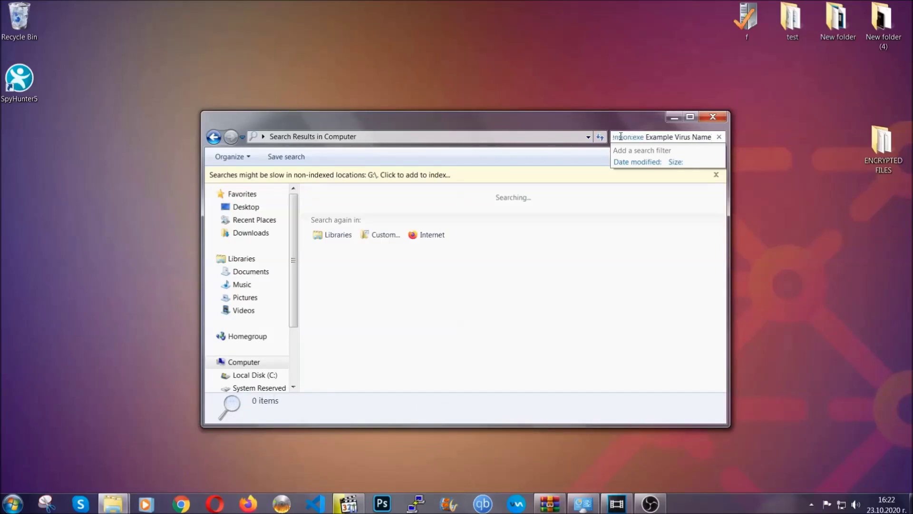
key(Return)
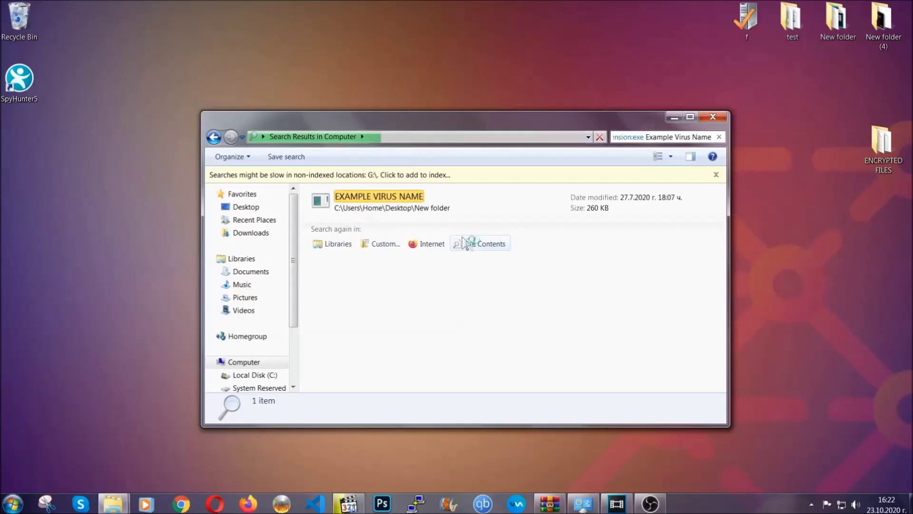
Delete the EXAMPLE VIRUS NAME executable, confirming the move to the Recycle Bin
click(399, 195)
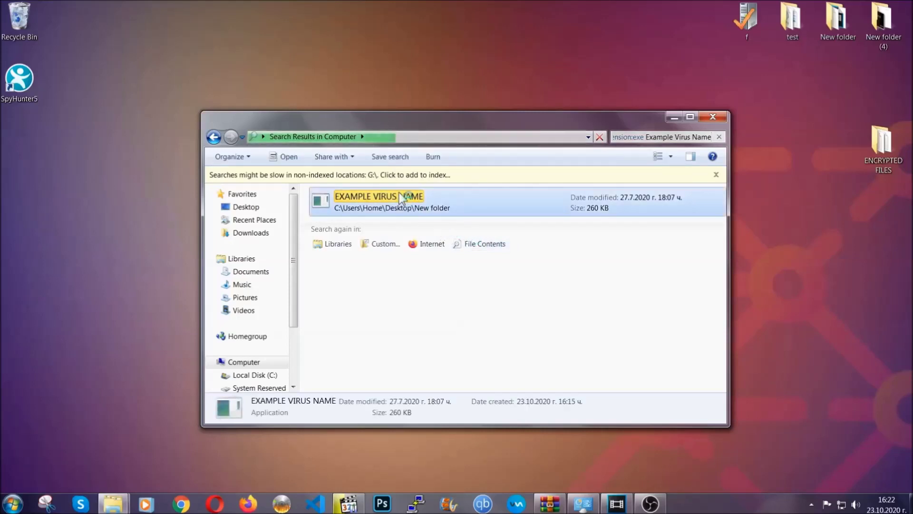
right_click(400, 195)
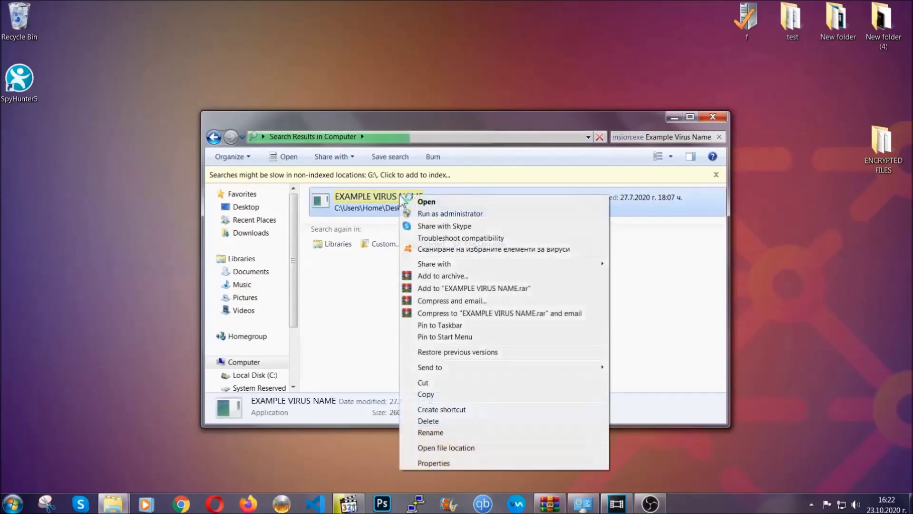
click(440, 420)
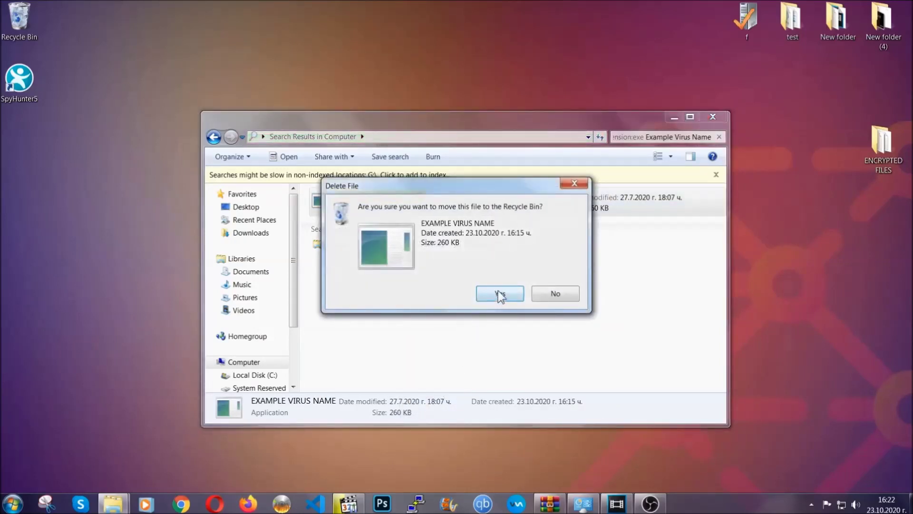
click(497, 292)
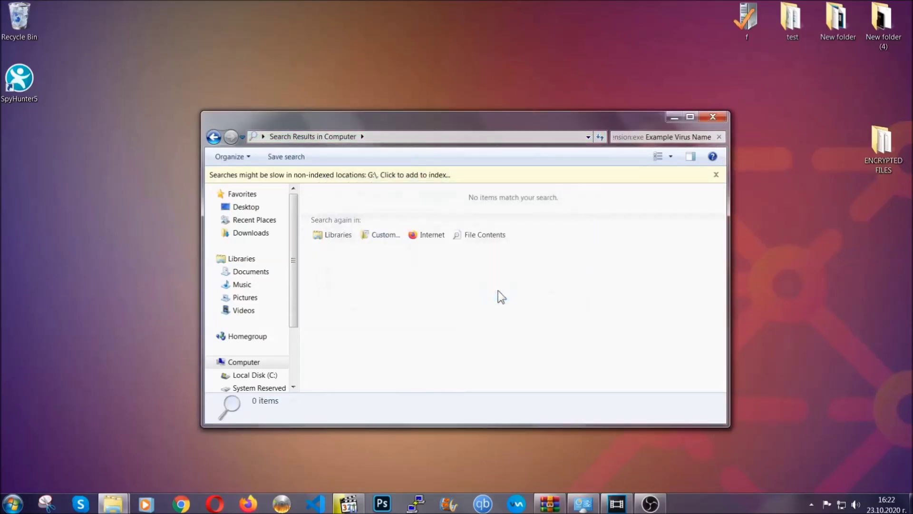
Close the search window and run REGEDIT from the Run dialog in place of cmd
click(713, 116)
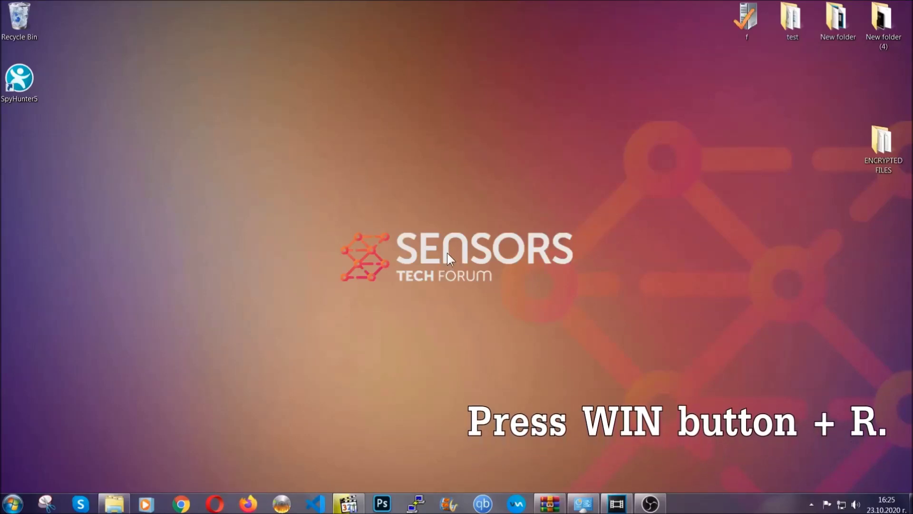
key(super+r)
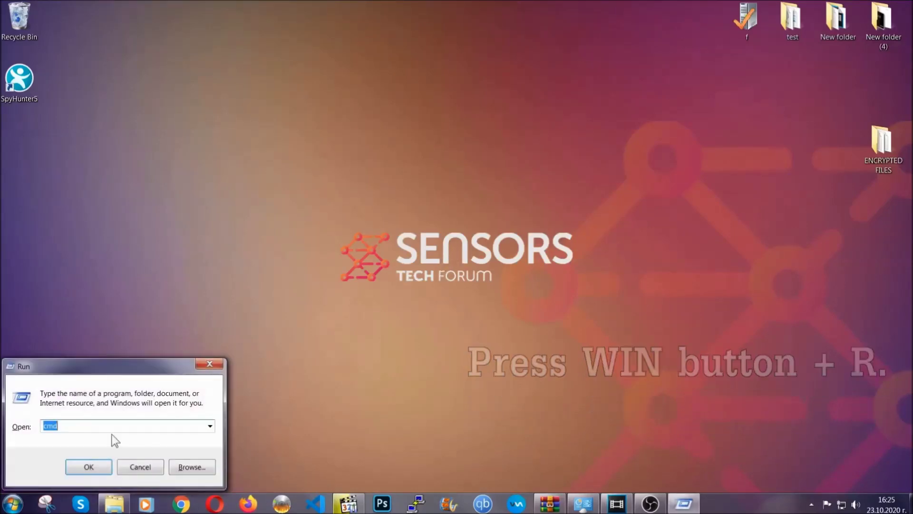
click(86, 432)
drag(86, 432, 14, 433)
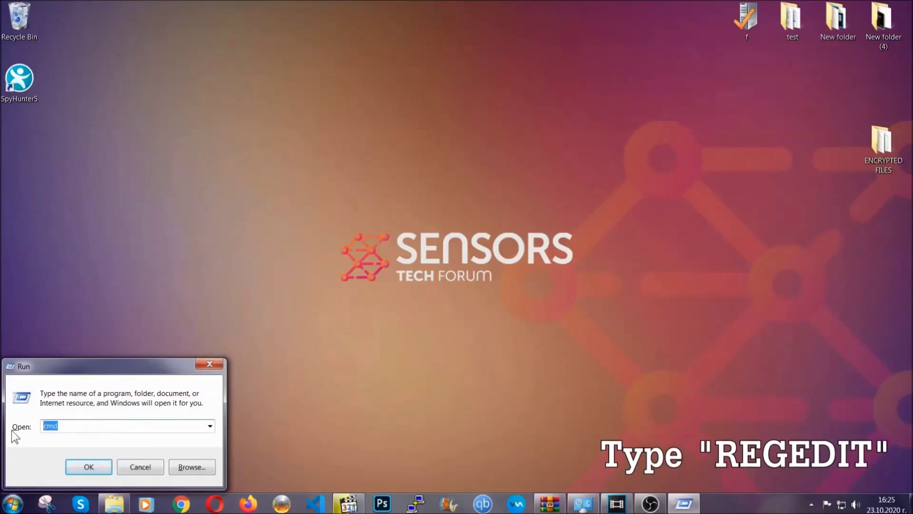
text(REGEDIT)
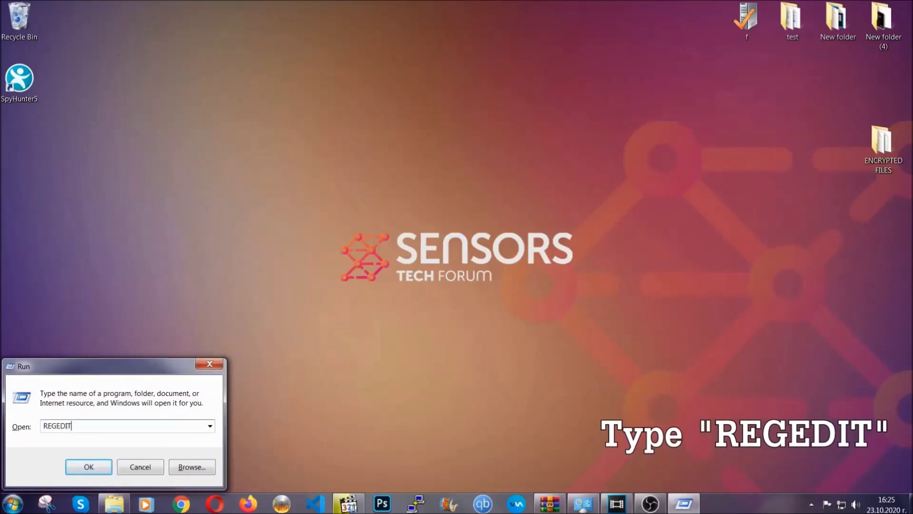
click(71, 468)
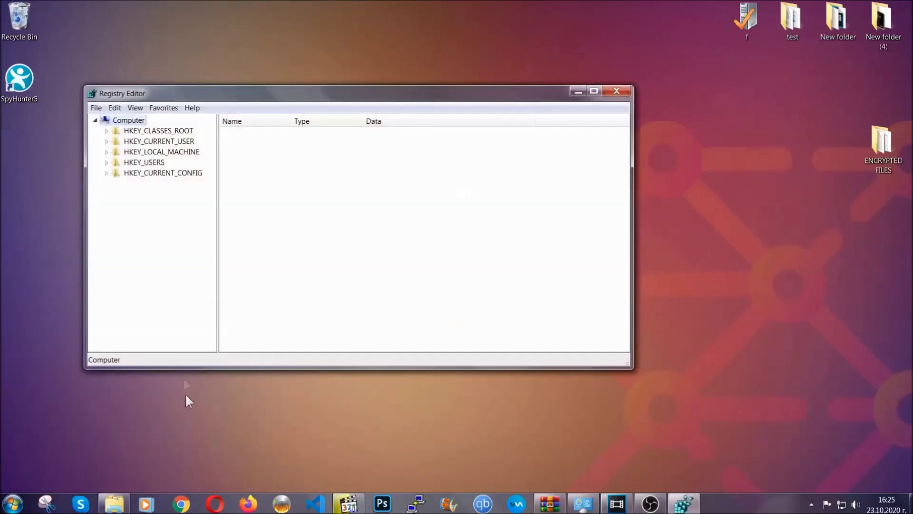
Export the entire registry to the Desktop as BACKUP.reg
click(96, 108)
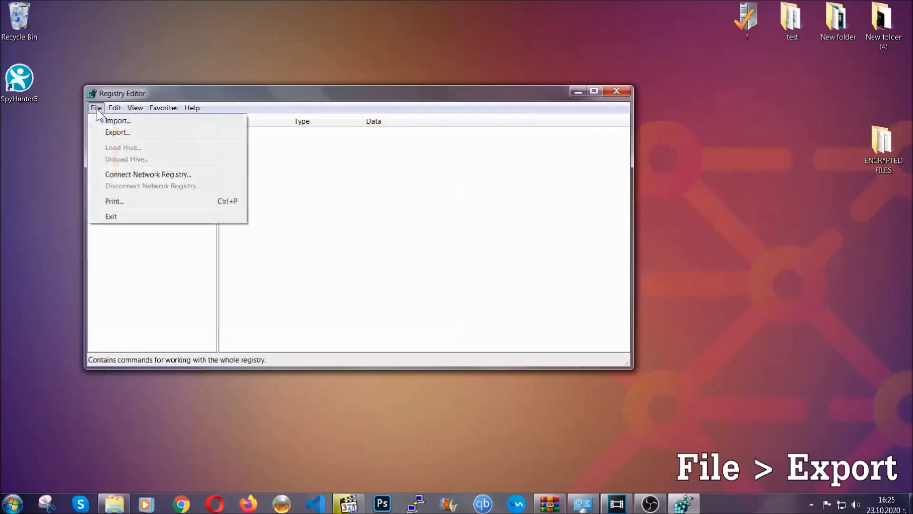
click(118, 131)
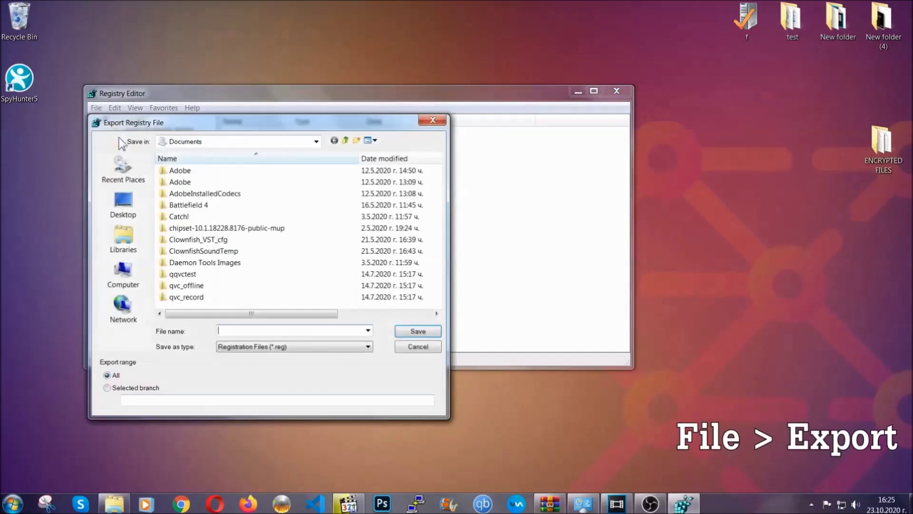
click(121, 204)
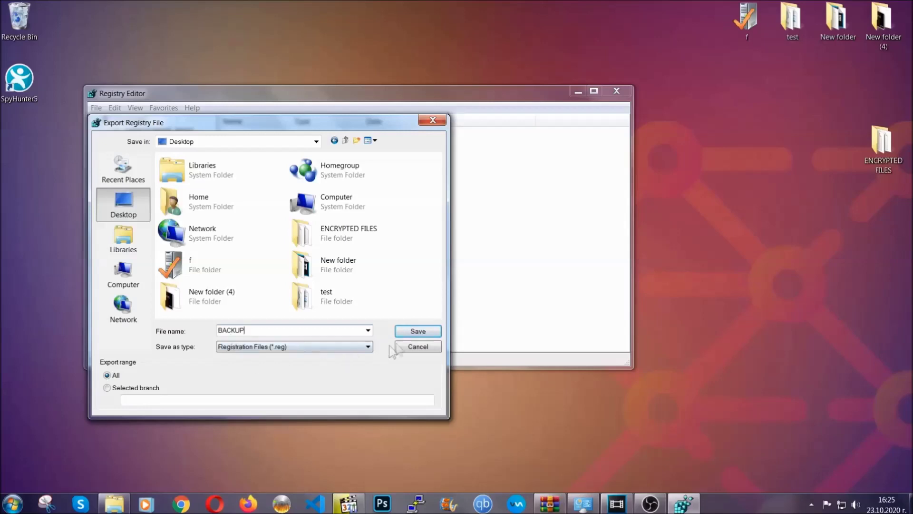
click(412, 333)
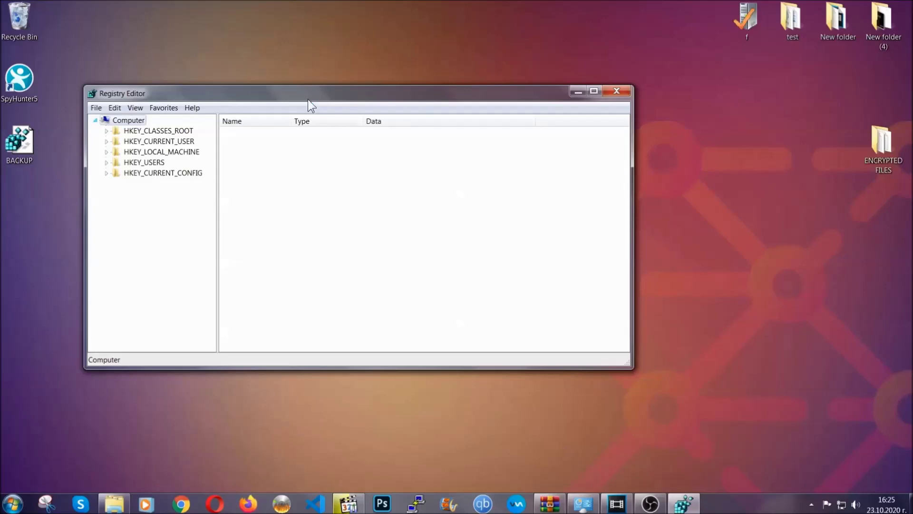
drag(307, 99, 399, 130)
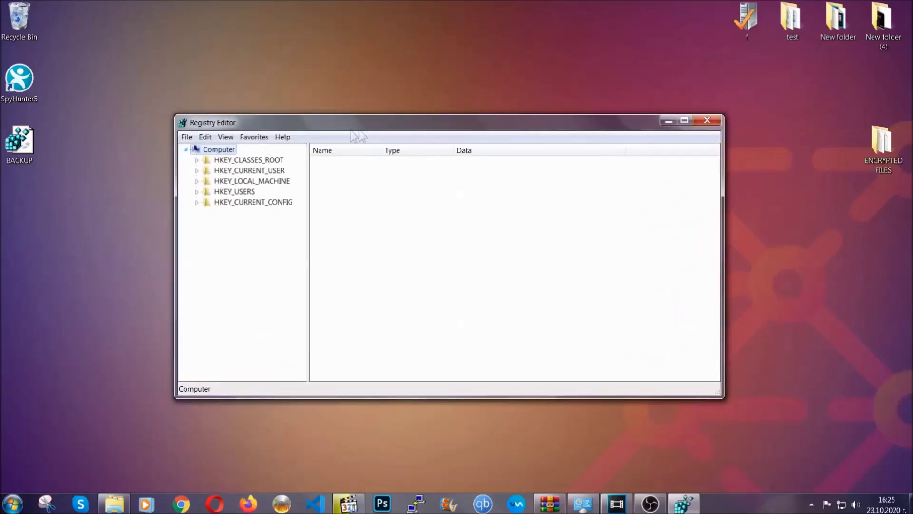
Use Find to search keys for 'RunOnce' and jump to HKEY_CURRENT_USER\...\CurrentVersion\RunOnce
click(186, 137)
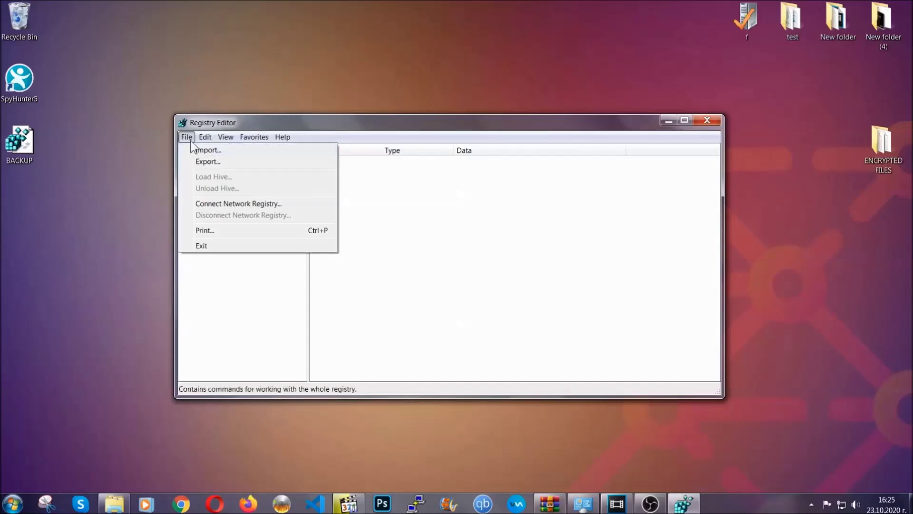
click(187, 137)
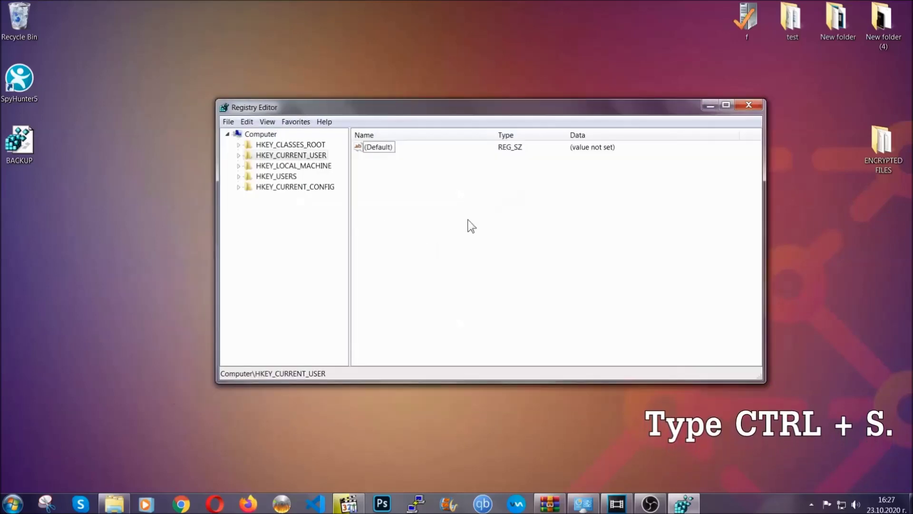
key(ctrl+f)
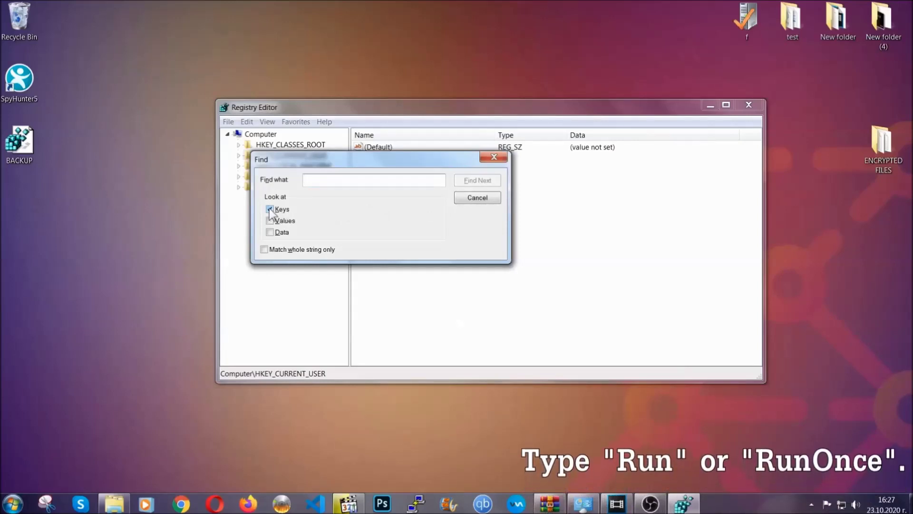
text(R)
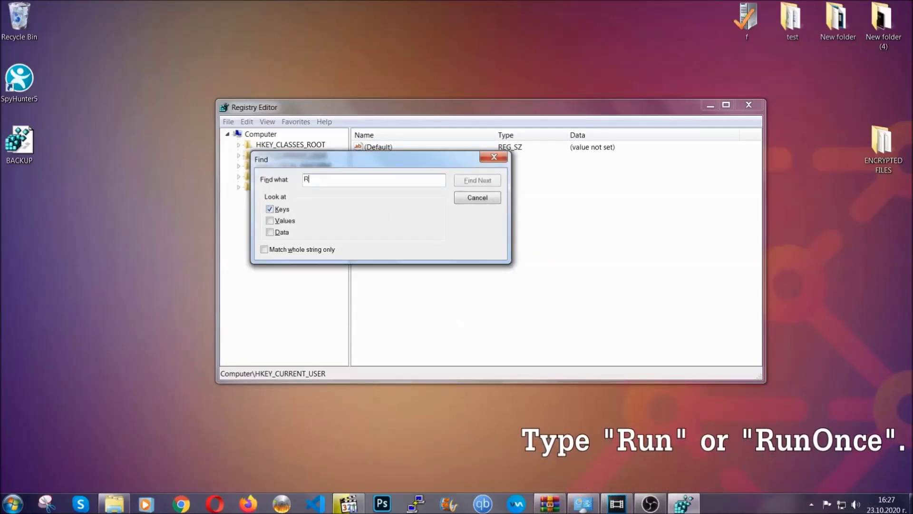
text(unOnce)
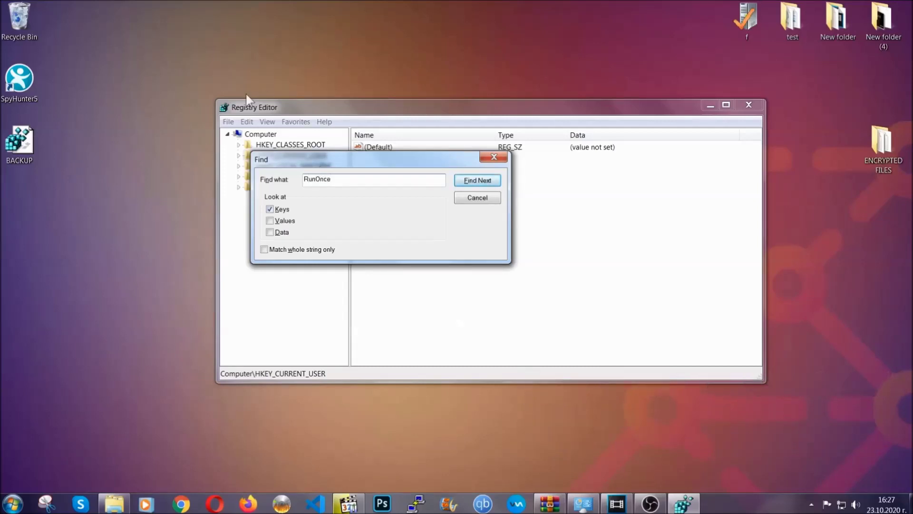
click(488, 182)
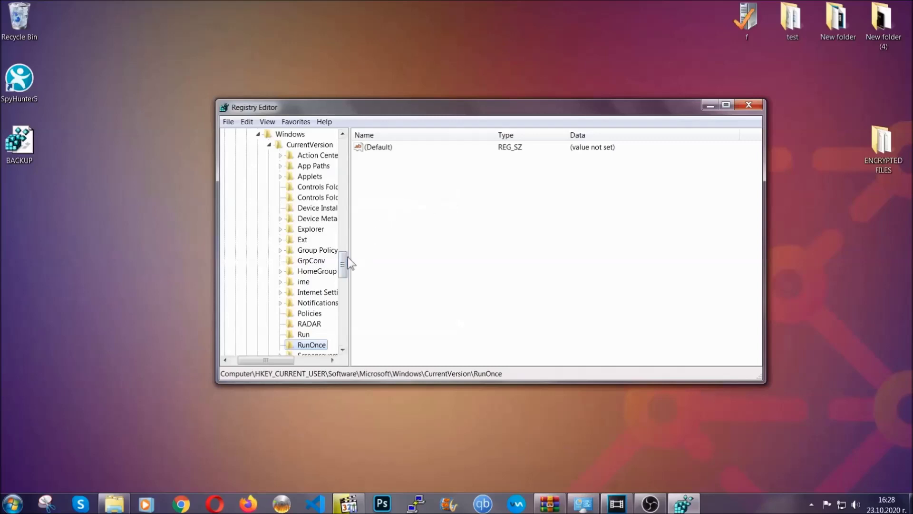
Delete the THE VIRUS value from the Run key and close Registry Editor
drag(342, 263, 343, 278)
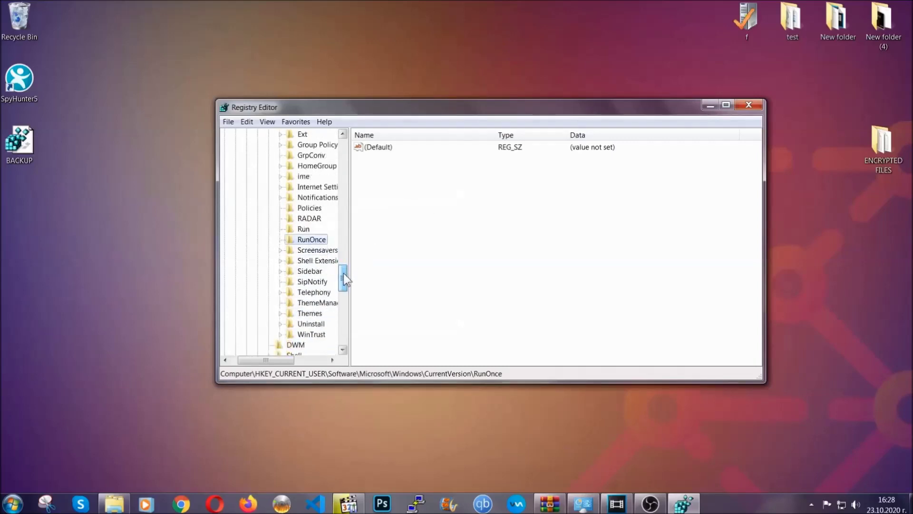
click(303, 230)
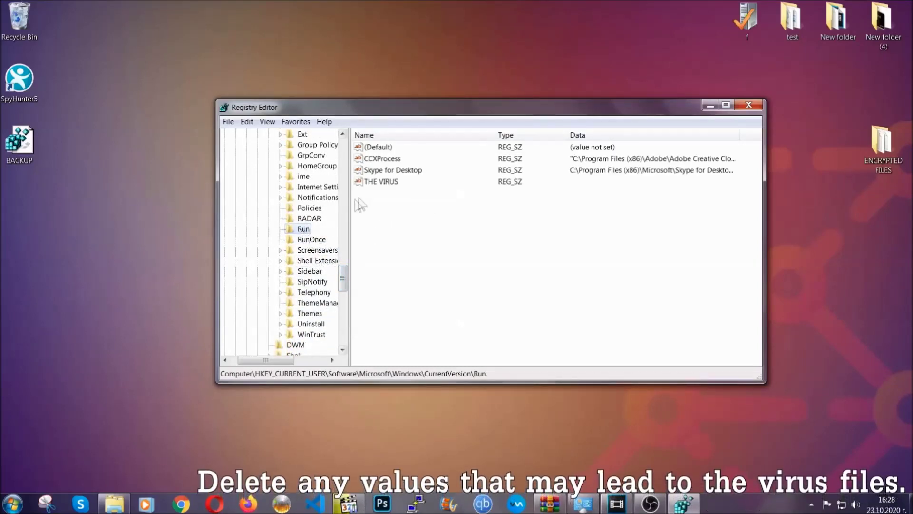
click(374, 183)
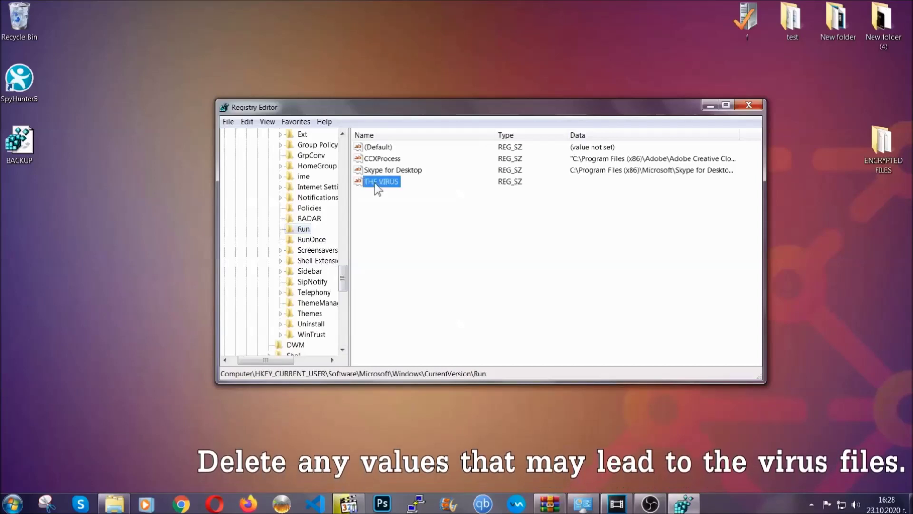
right_click(374, 183)
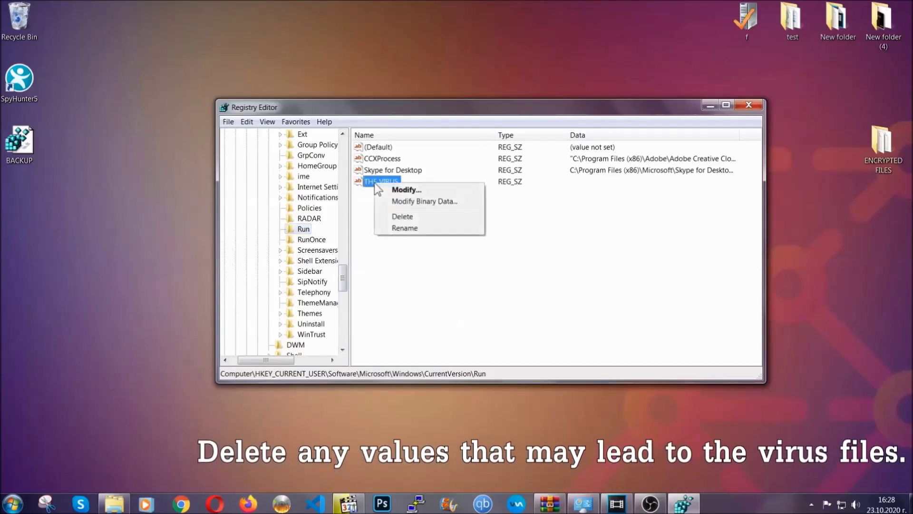
click(395, 217)
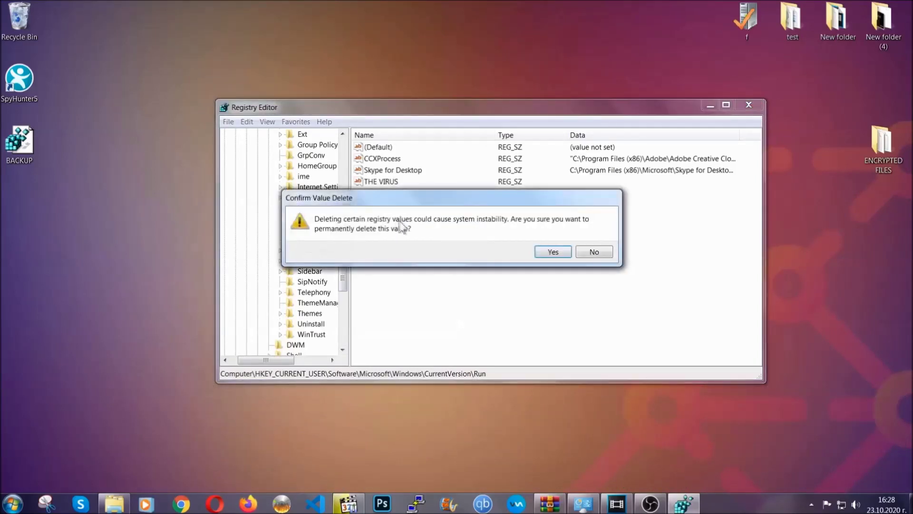
click(552, 253)
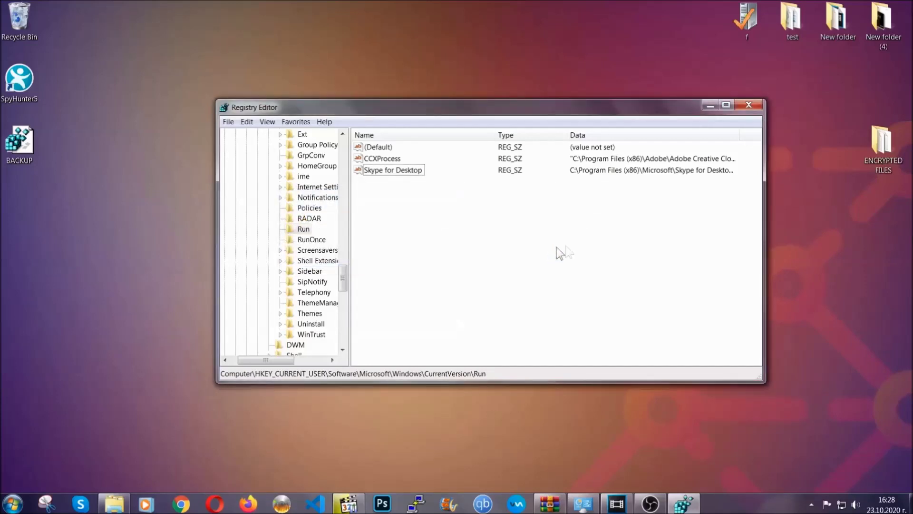
click(755, 103)
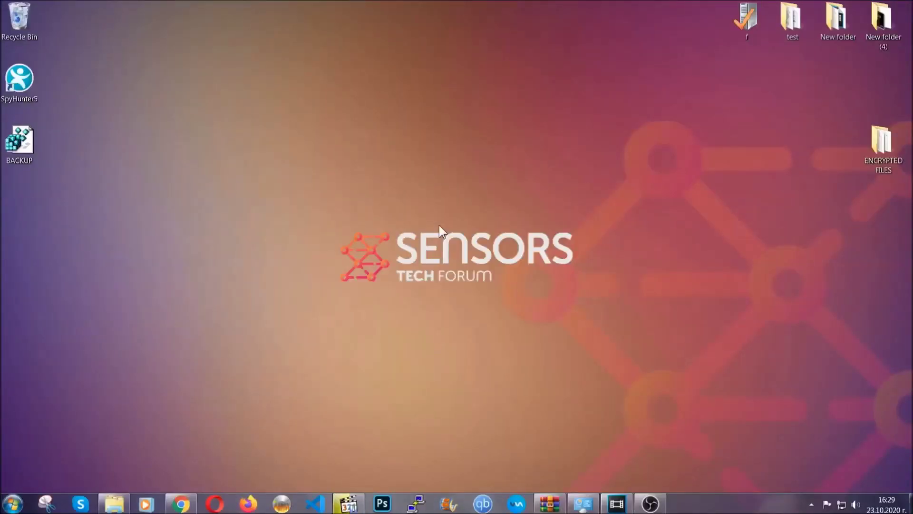
Restore Chrome showing the 'Decrypt (Recover) Files Encrypted by Ransomware' article
click(182, 505)
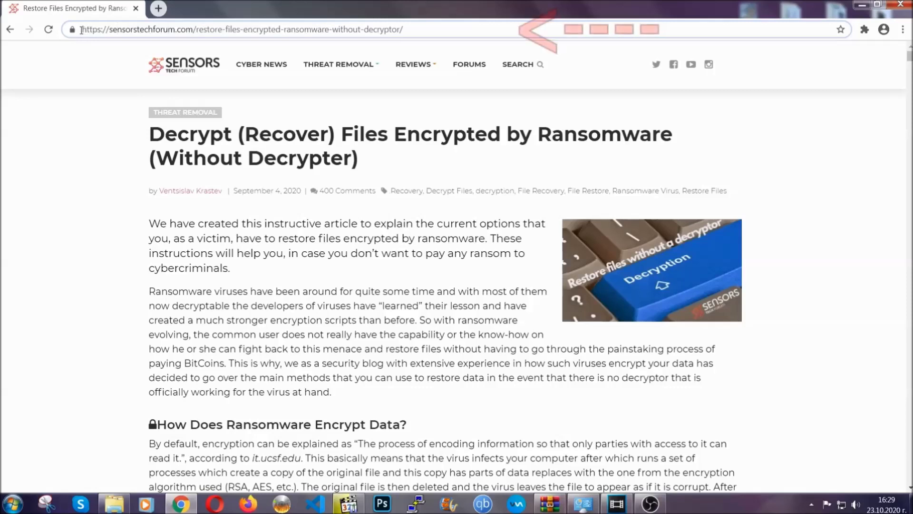
Select the article's web address, then expand 'Method 2 – Restore Data via Windows Backup' further down
drag(83, 30, 411, 33)
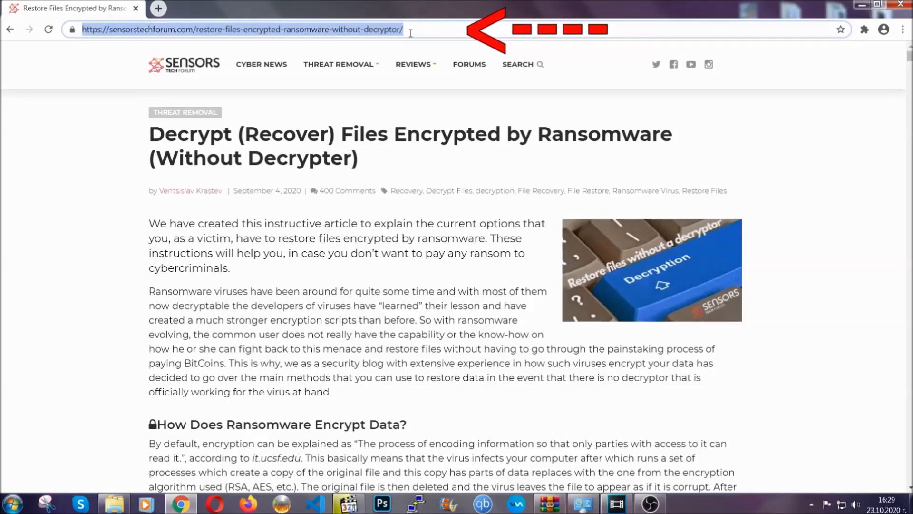
mouse_move(412, 95)
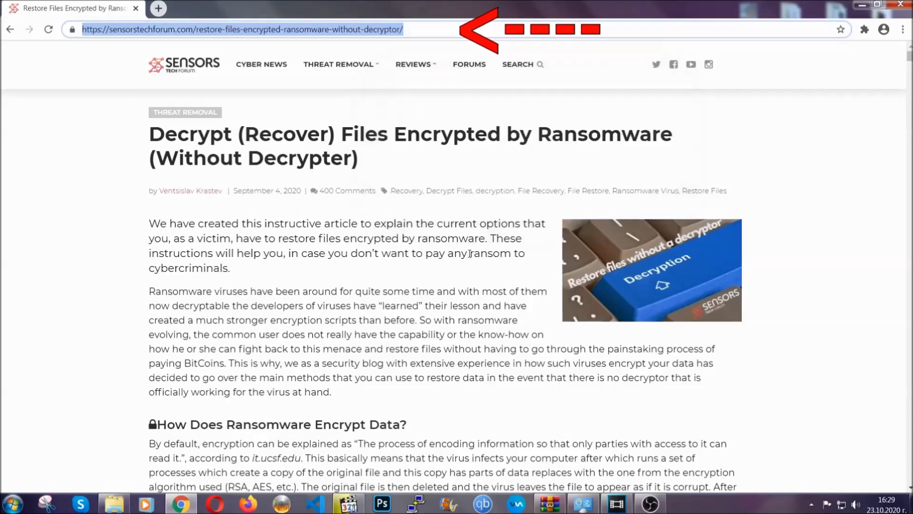
scroll(469, 260, down, 5)
scroll(469, 259, down, 6)
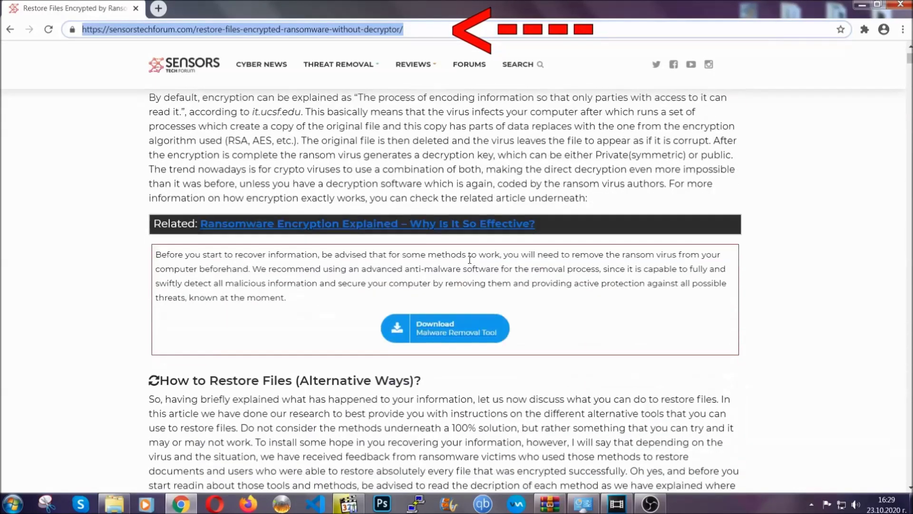
scroll(469, 259, down, 4)
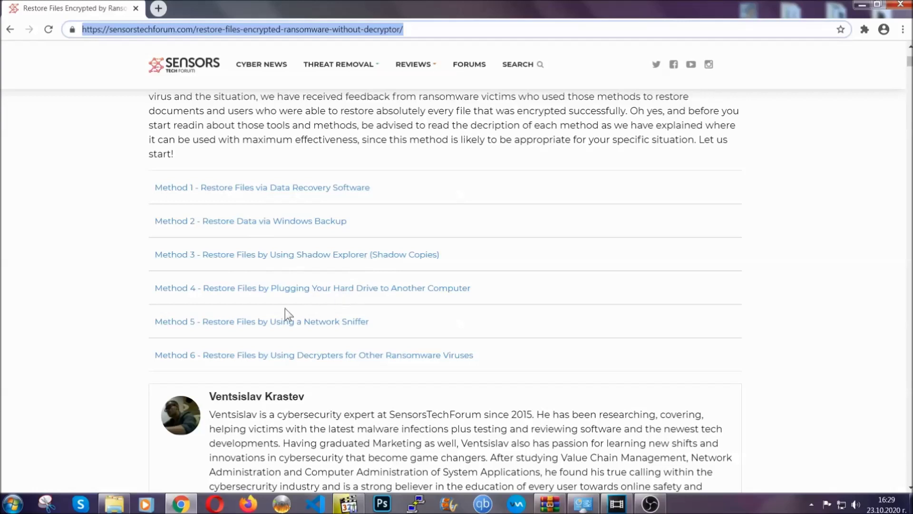
click(285, 221)
Expand Step 1, Step 2 and Step 3 of the Windows Backup method
drag(265, 284, 321, 355)
click(326, 354)
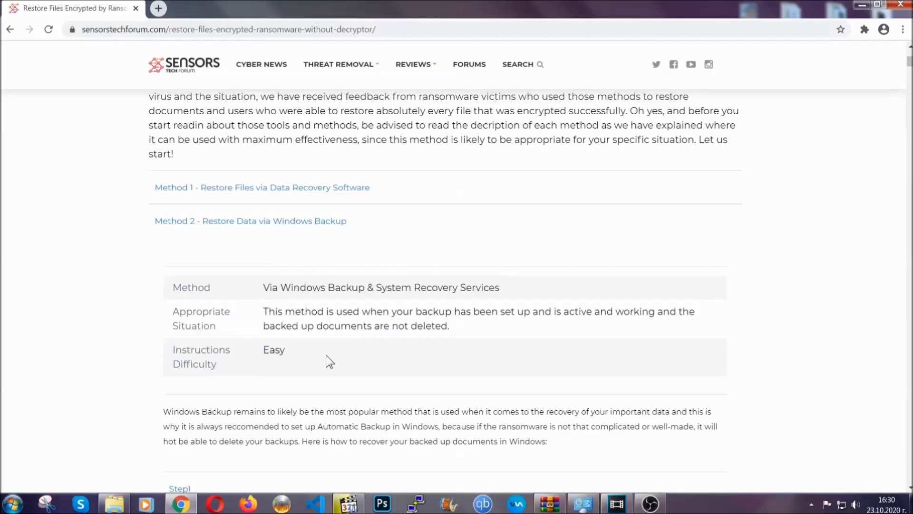
scroll(326, 355, down, 4)
scroll(326, 355, down, 1)
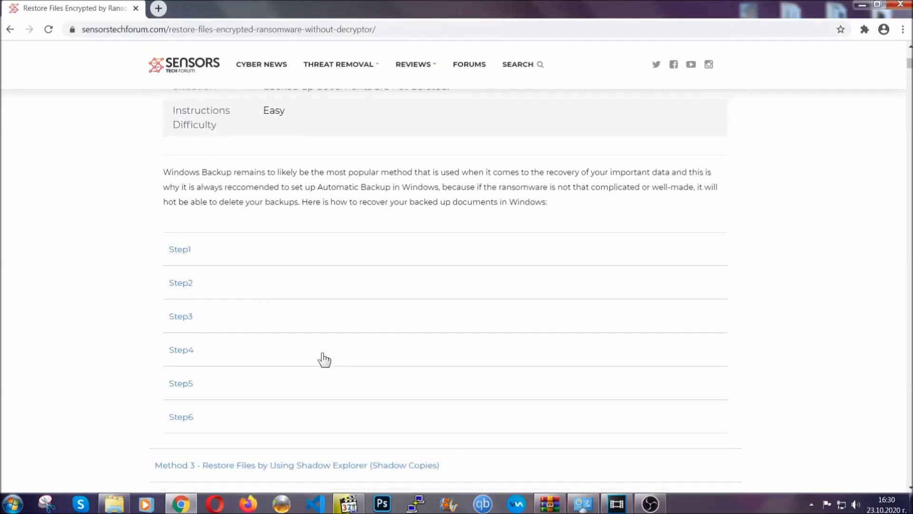
click(189, 250)
scroll(428, 300, down, 4)
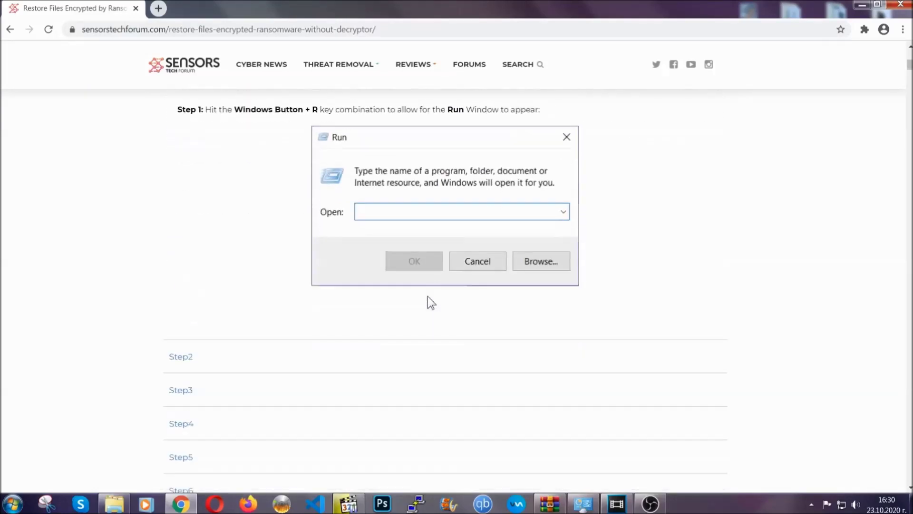
click(213, 300)
scroll(407, 306, down, 4)
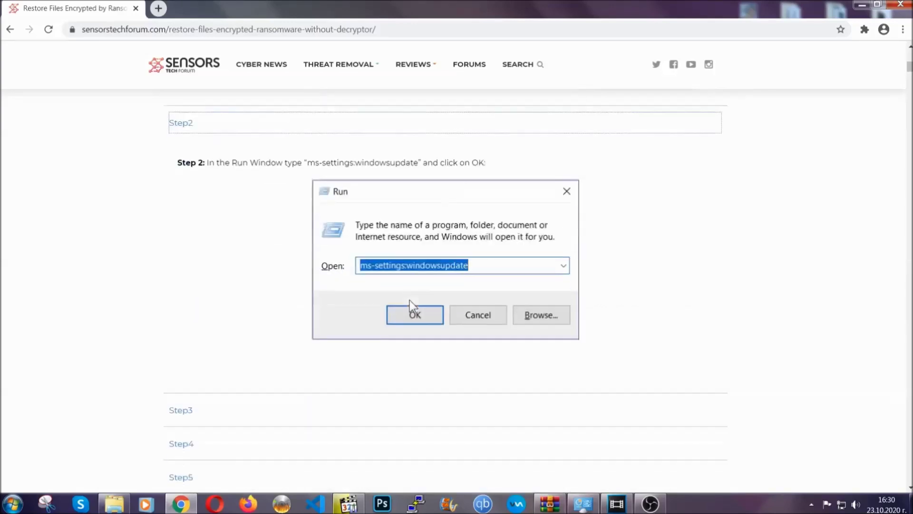
click(290, 332)
Read through the expanded steps, then minimize Chrome to return to the desktop
scroll(403, 325, down, 3)
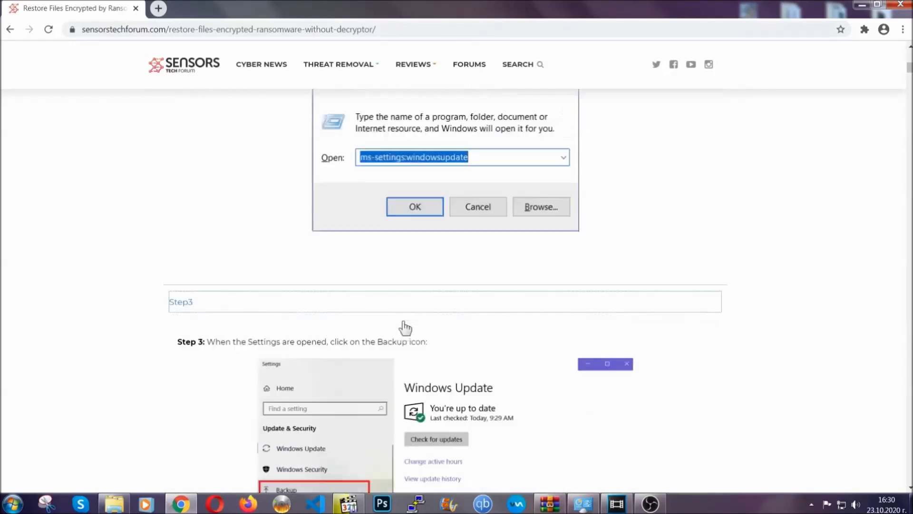
scroll(403, 323, down, 2)
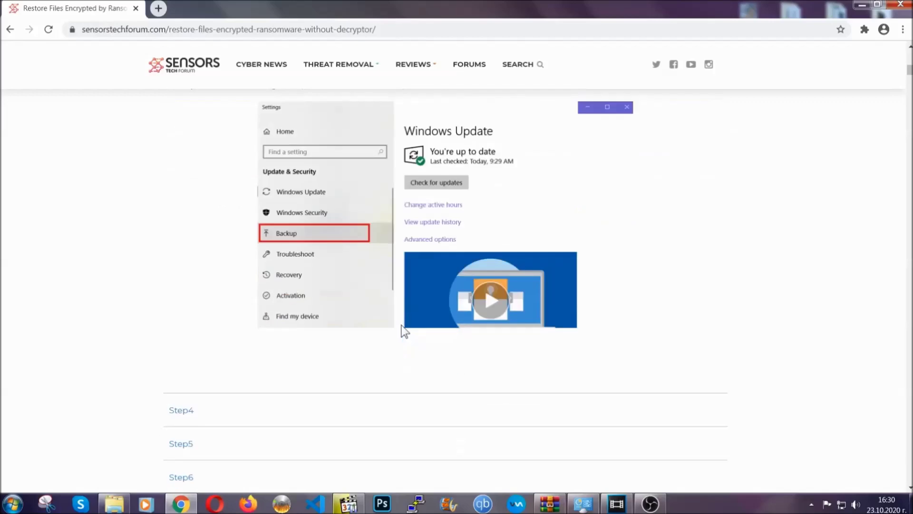
scroll(401, 325, down, 2)
scroll(401, 327, down, 7)
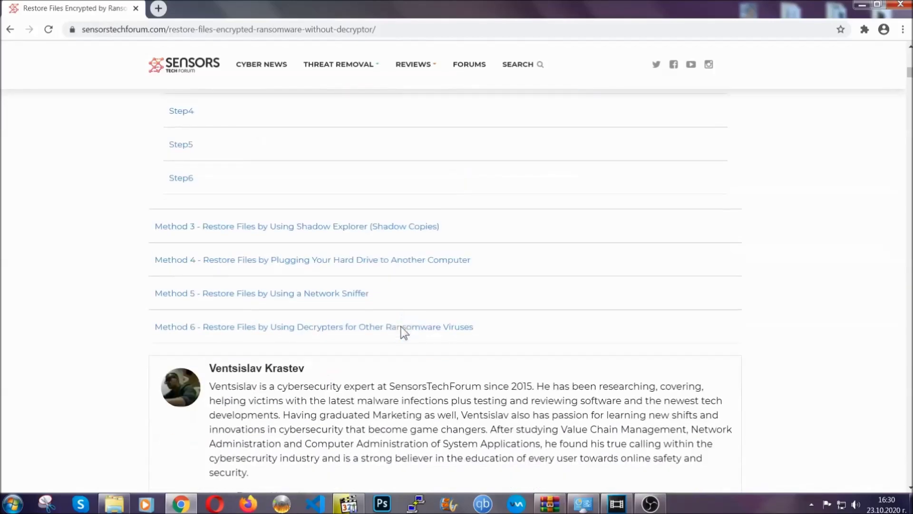
scroll(401, 326, up, 15)
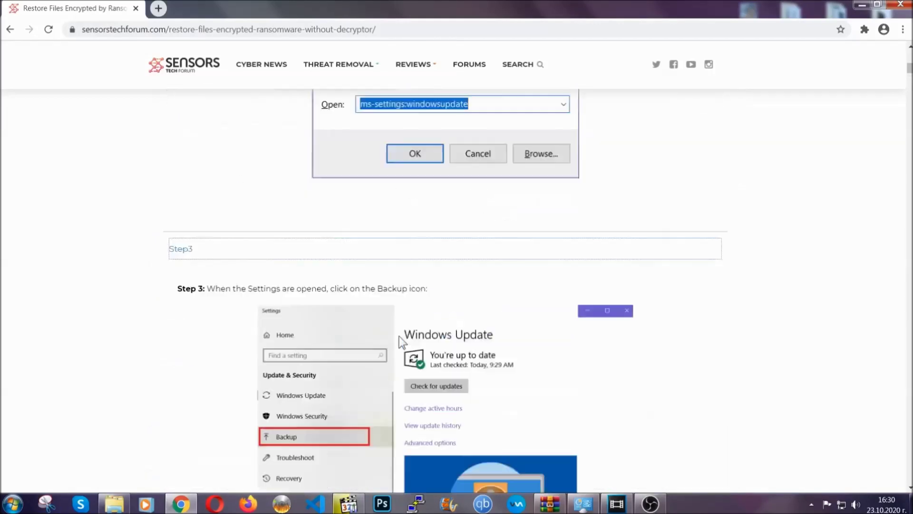
scroll(399, 341, up, 5)
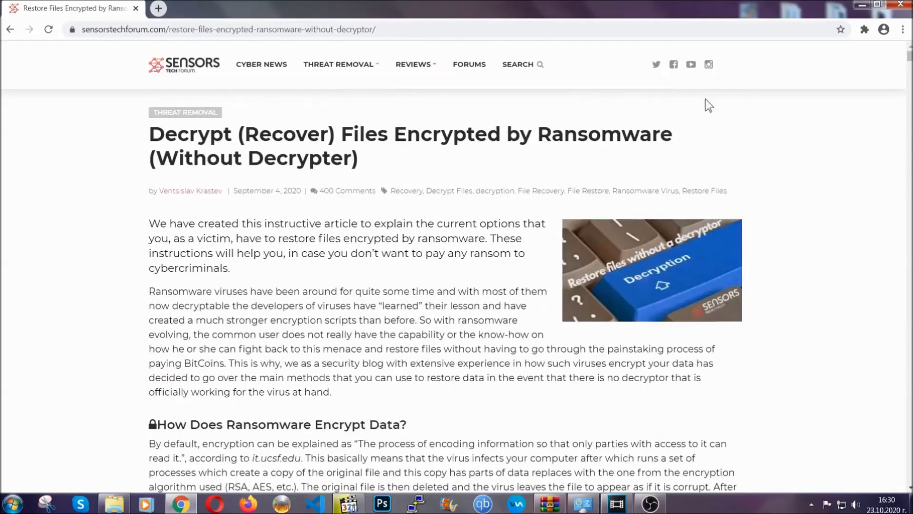
click(859, 5)
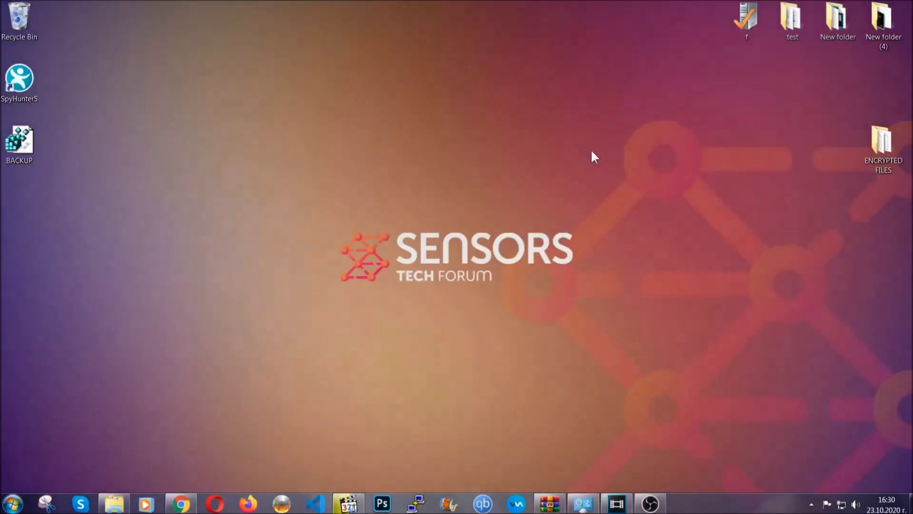